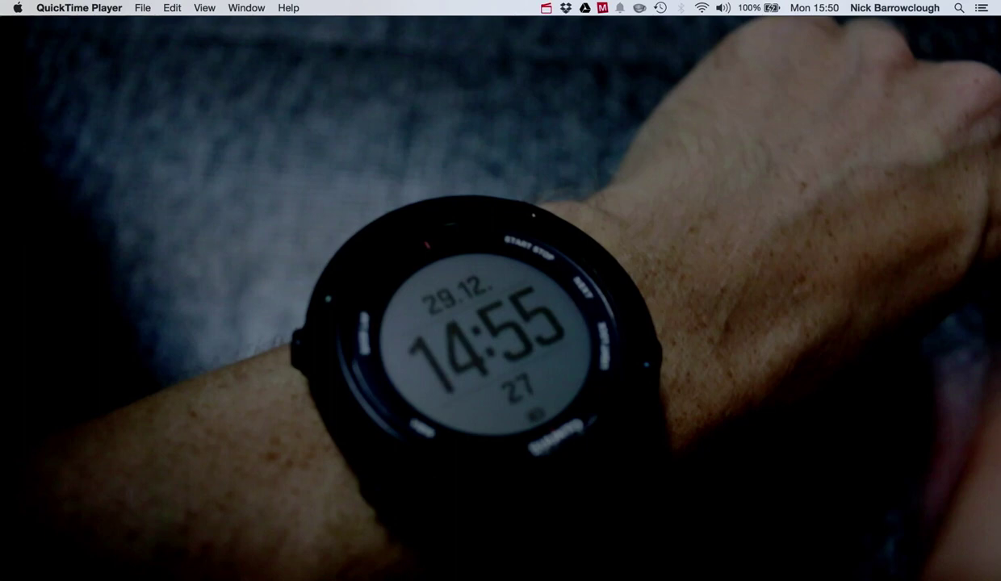
- Replay the finished watch video in QuickTime twice, then close the player
mouse_move(264, 487)
click(502, 471)
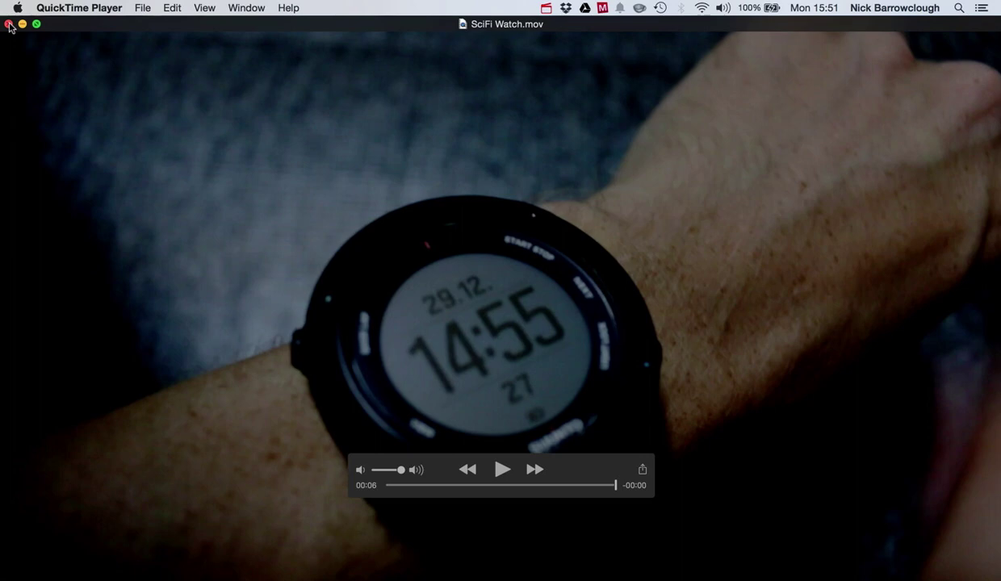
click(502, 469)
click(24, 25)
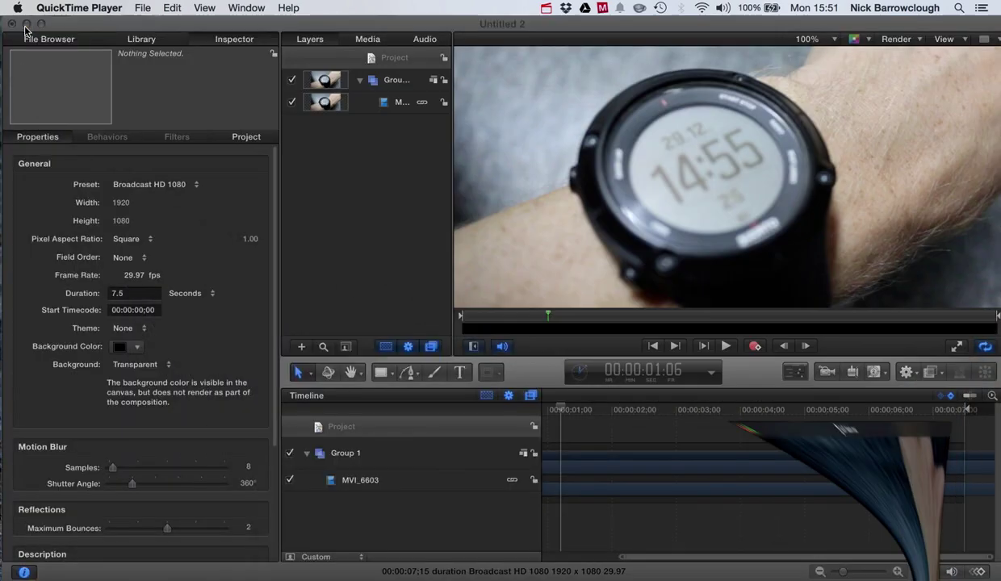
- Preview the watch clip in Motion's Untitled 2 project, fitting the 7.5-second timeline and playing it through
click(373, 25)
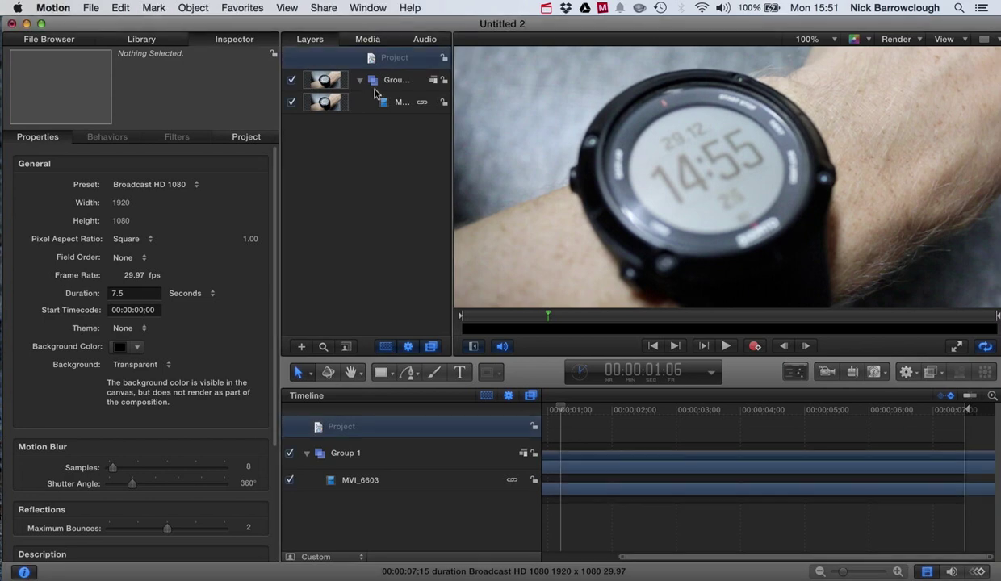
drag(566, 412, 546, 409)
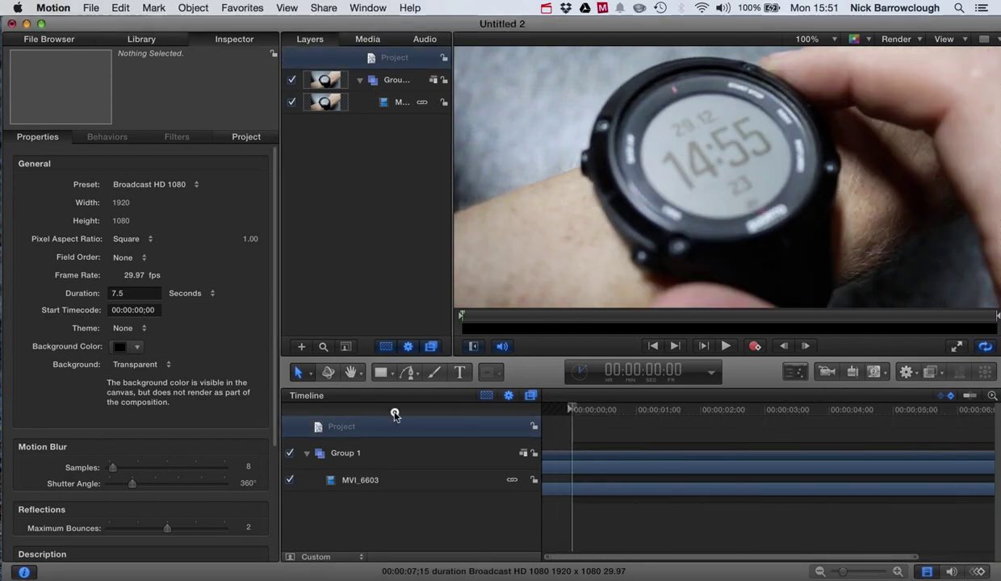
key(shift+z)
mouse_move(572, 410)
mouse_down()
mouse_move(1000, 414)
mouse_move(570, 410)
mouse_up()
click(726, 346)
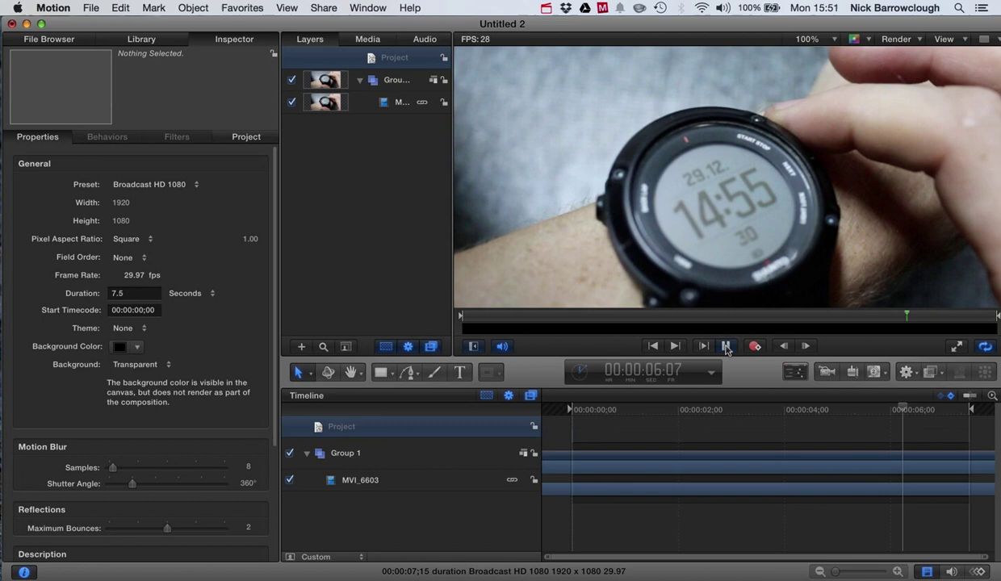
click(726, 346)
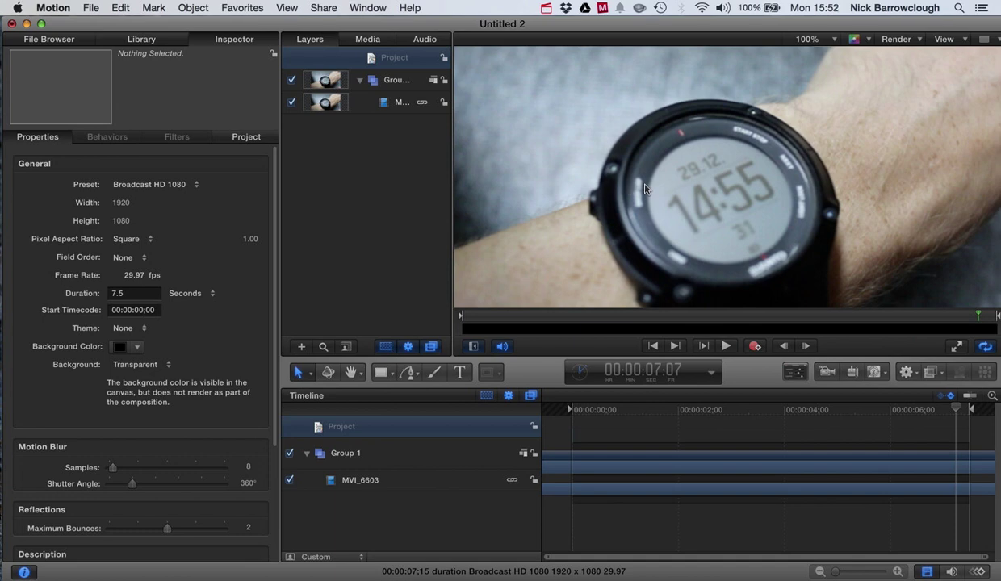
- Move the watch project aside and bring the HUD project forward to fill the screen
drag(853, 32, 761, 33)
click(906, 29)
drag(925, 27, 597, 21)
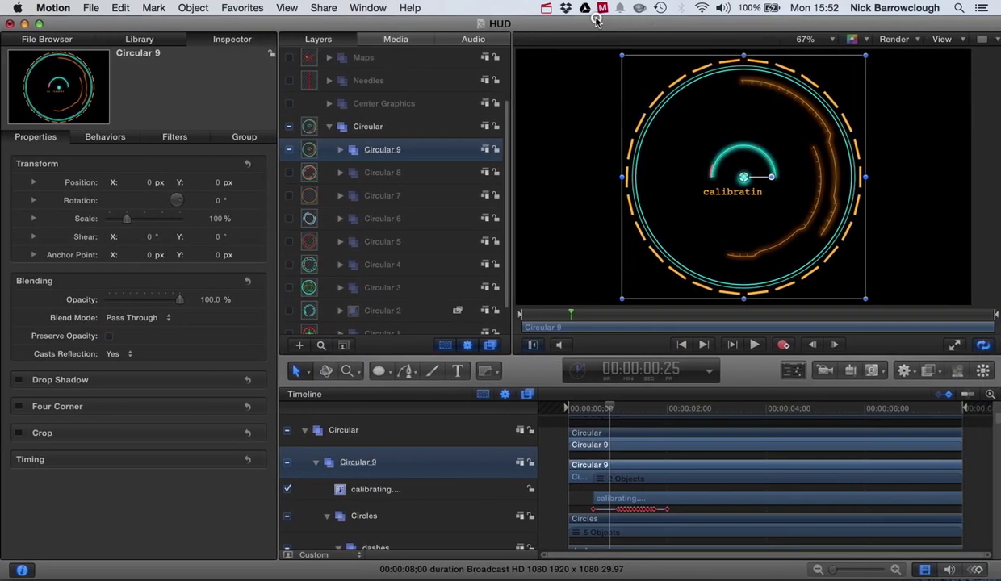
- Collapse and hide the Circular group, then show and preview the lines 1 graphics
click(330, 127)
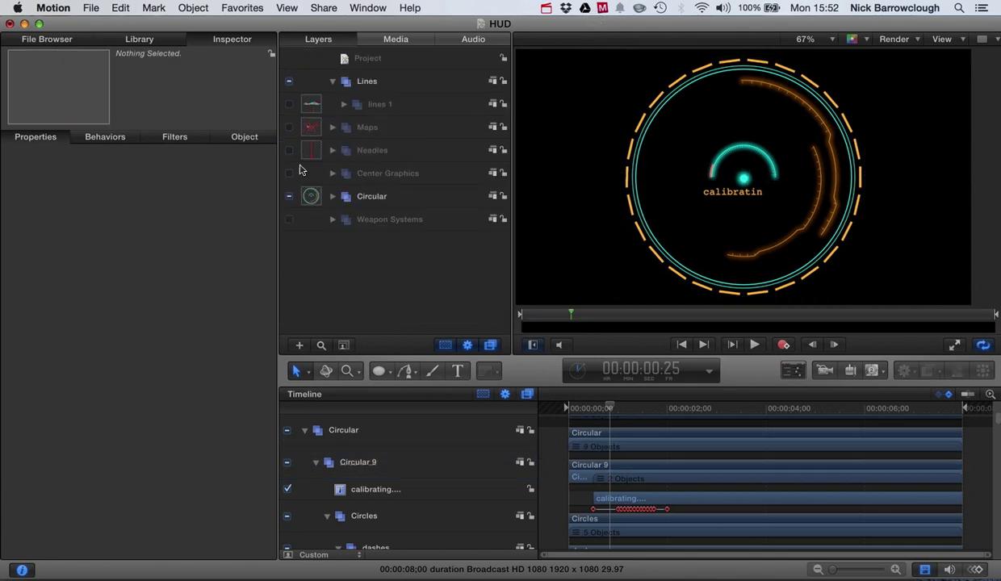
click(290, 196)
click(289, 105)
drag(609, 408, 527, 409)
click(755, 344)
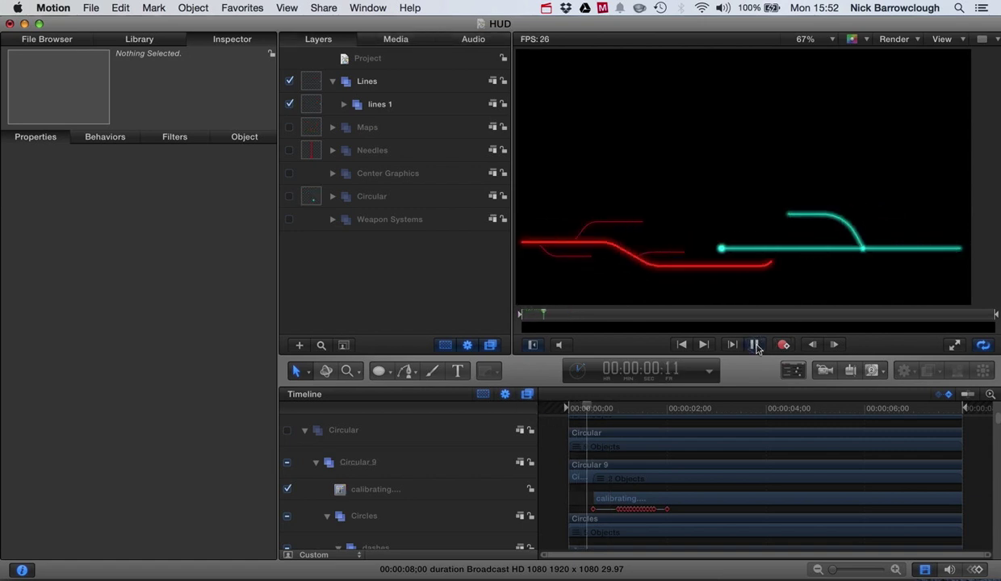
click(755, 344)
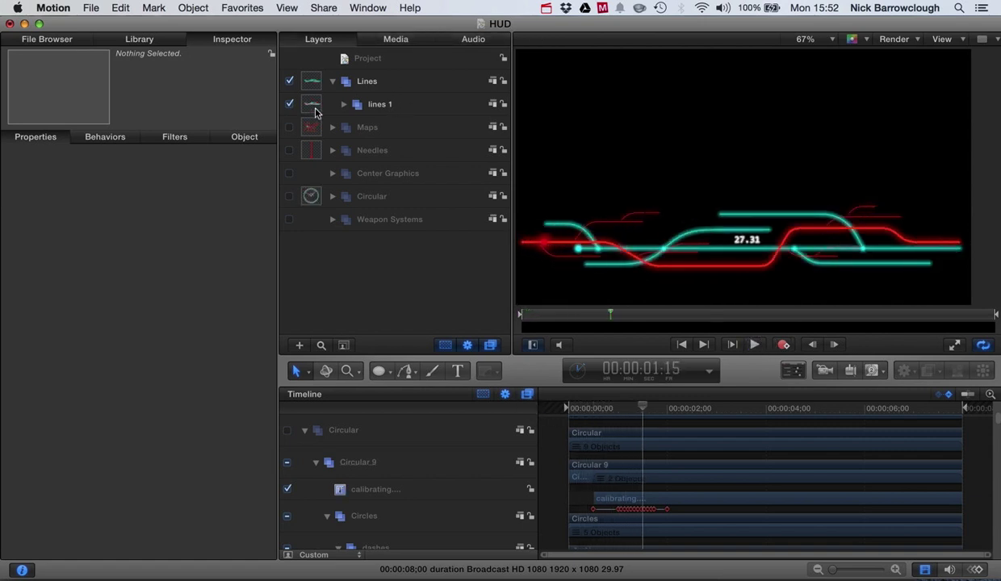
- Swap lines 1 for the Maps graphic and preview its red route-map animation
click(289, 104)
click(289, 127)
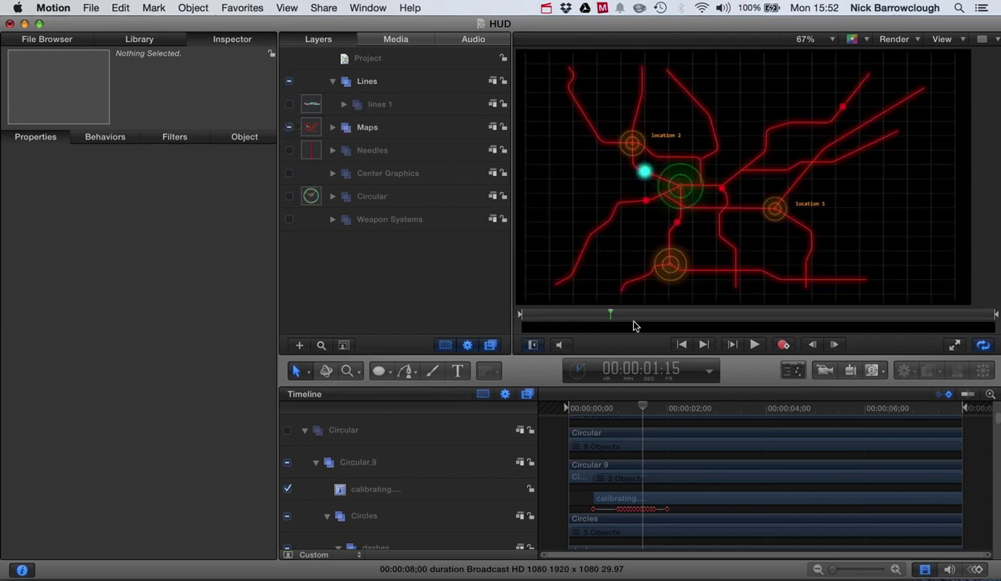
drag(643, 410, 505, 396)
click(754, 345)
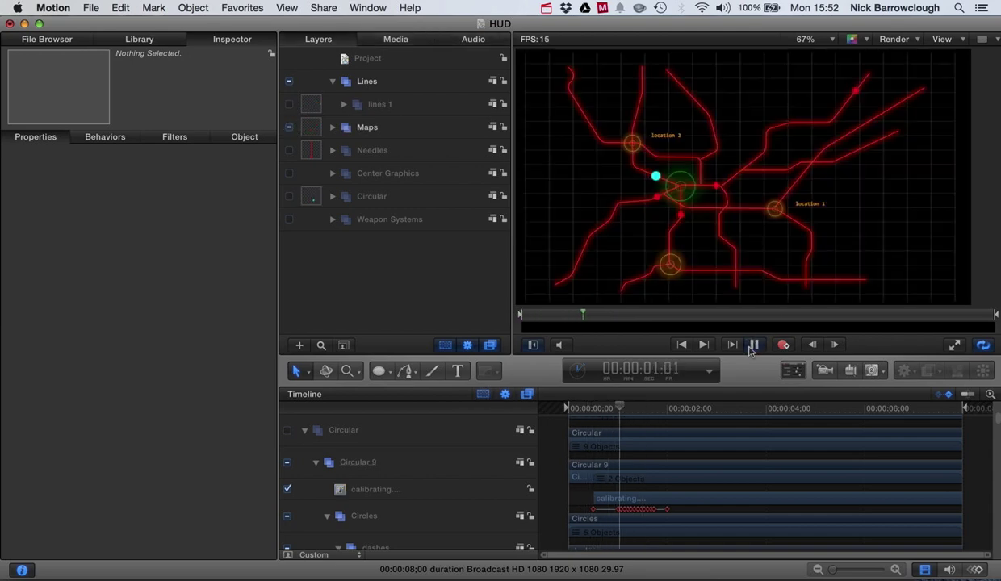
click(751, 345)
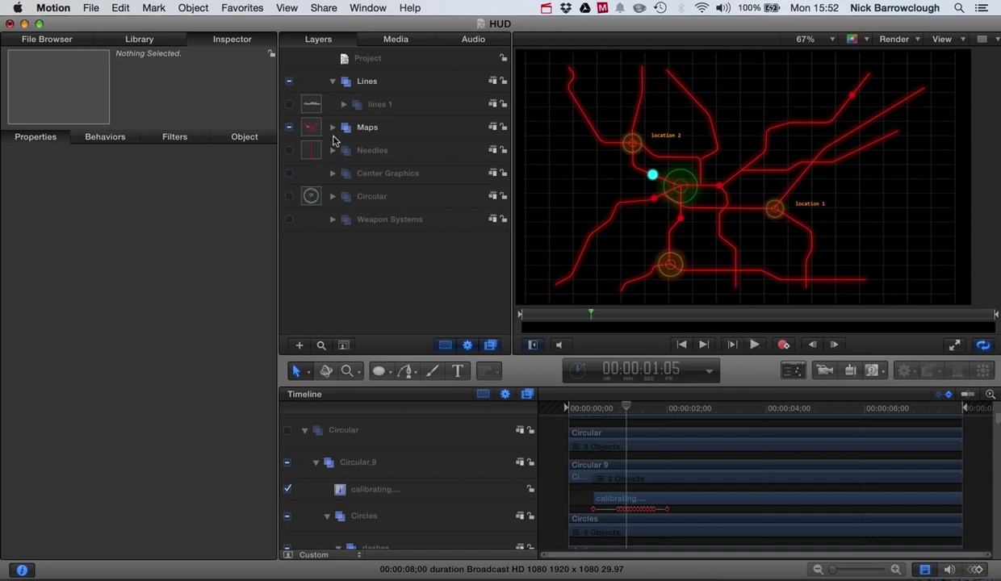
- Hide Maps, re-enable and expand Circular, and preview the Circular 8 ring in place of Circular 9
click(289, 128)
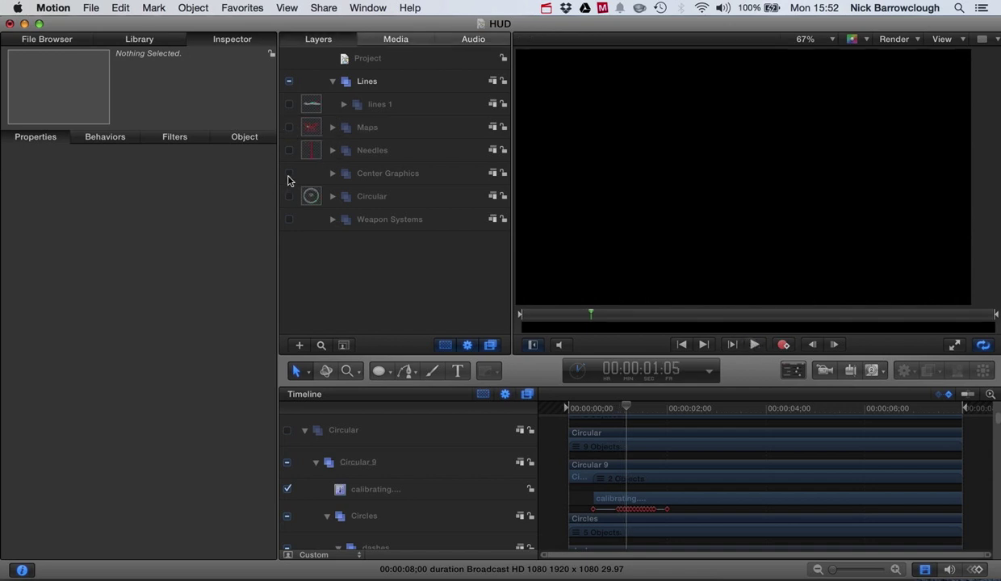
click(289, 196)
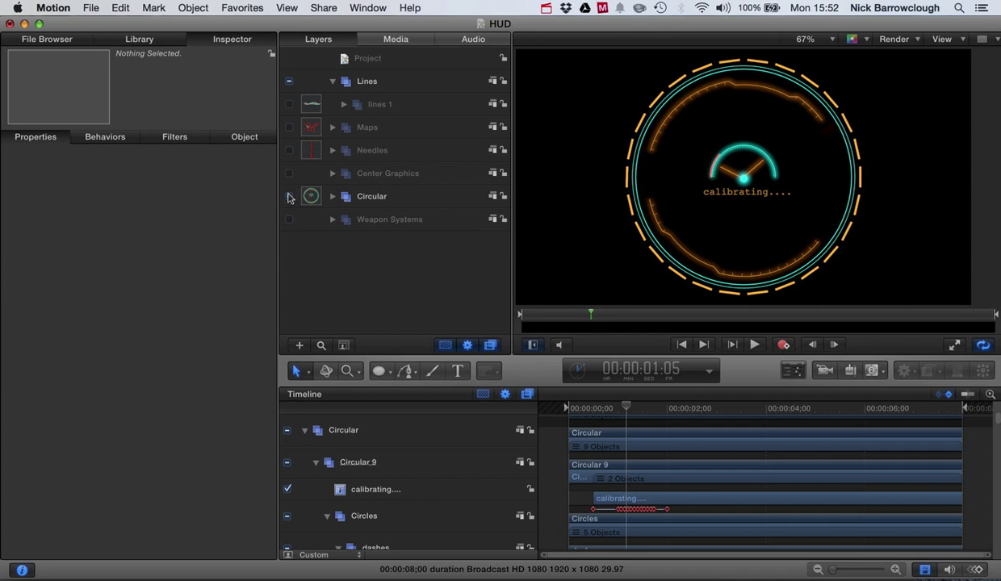
click(333, 200)
click(291, 219)
click(290, 243)
click(750, 345)
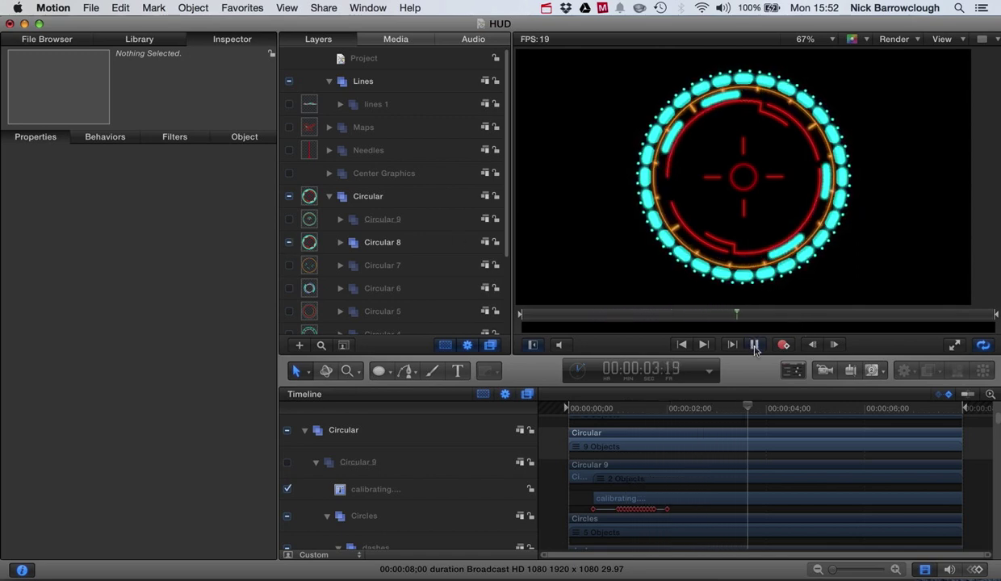
click(755, 345)
drag(772, 407, 526, 409)
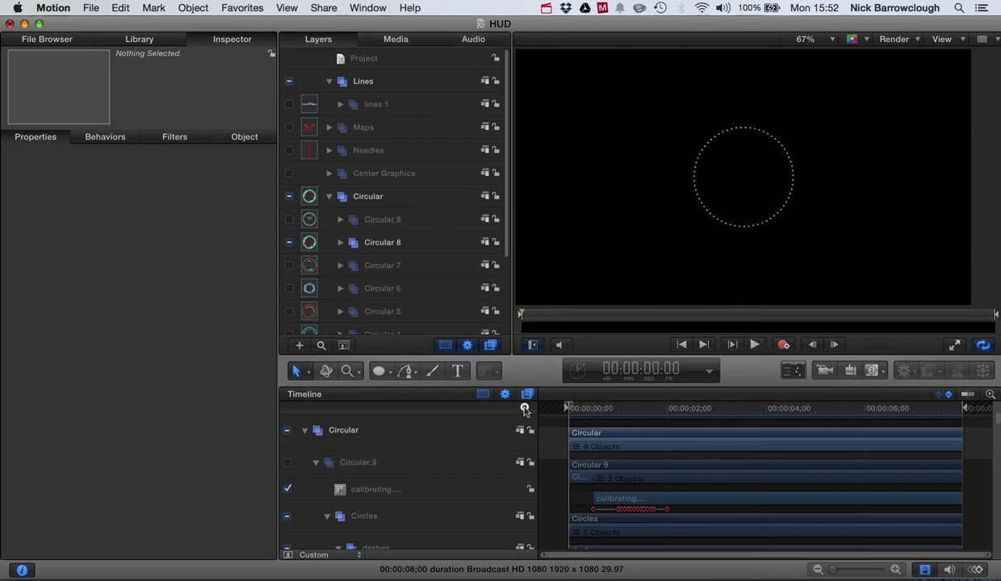
- Preview the Circular 6 ring, then Circular 5 combined with Circular 8
click(289, 243)
click(289, 289)
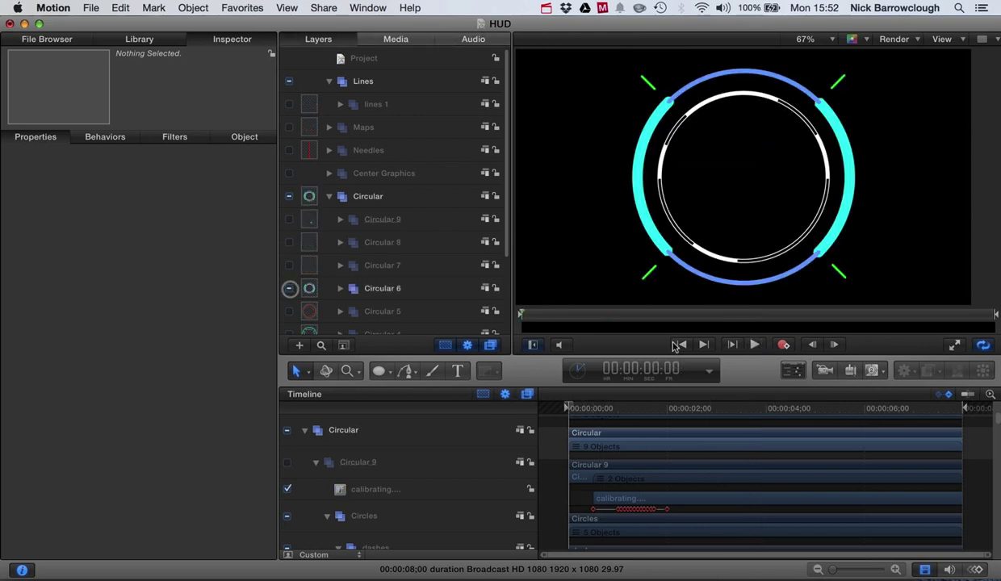
click(753, 345)
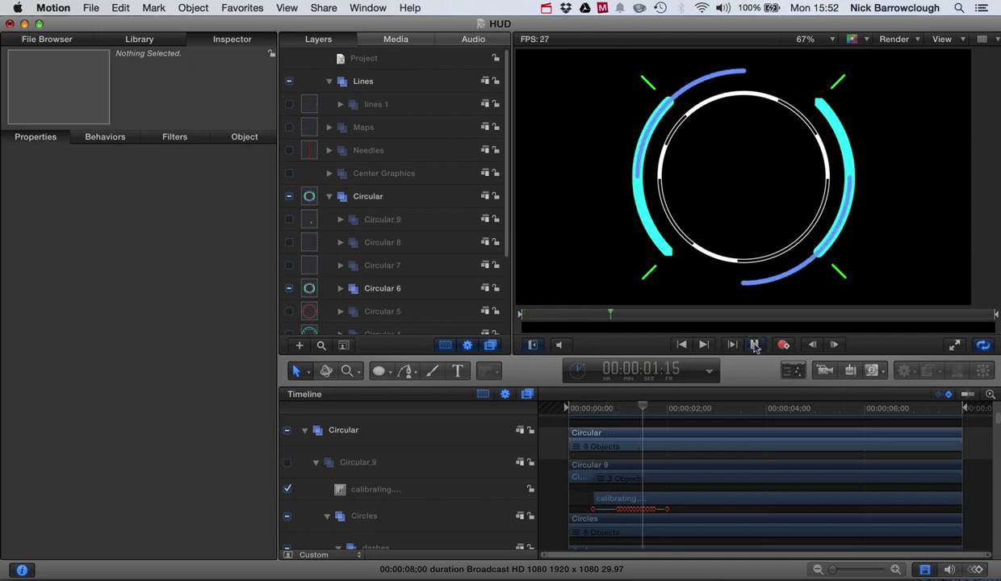
click(756, 345)
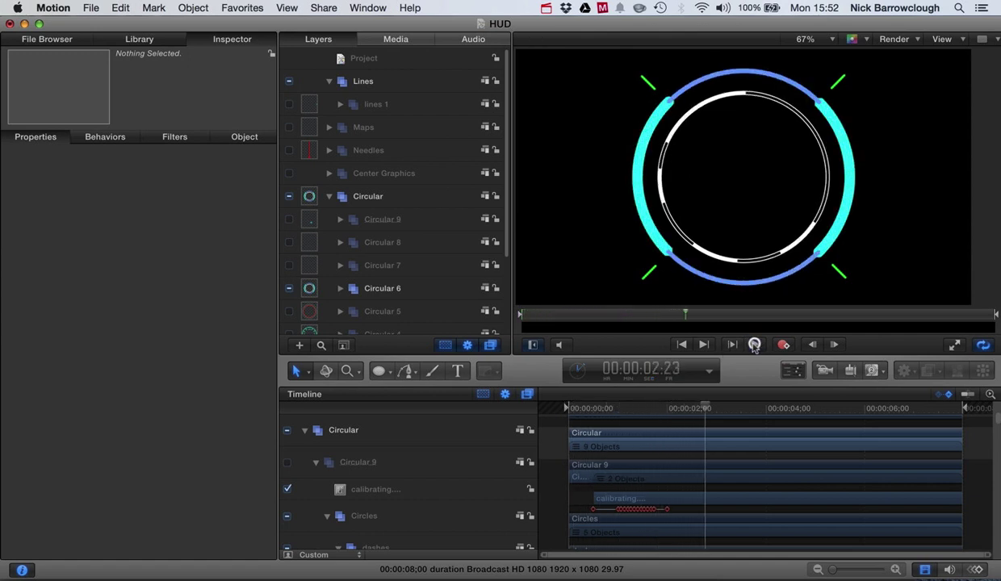
click(289, 288)
click(289, 310)
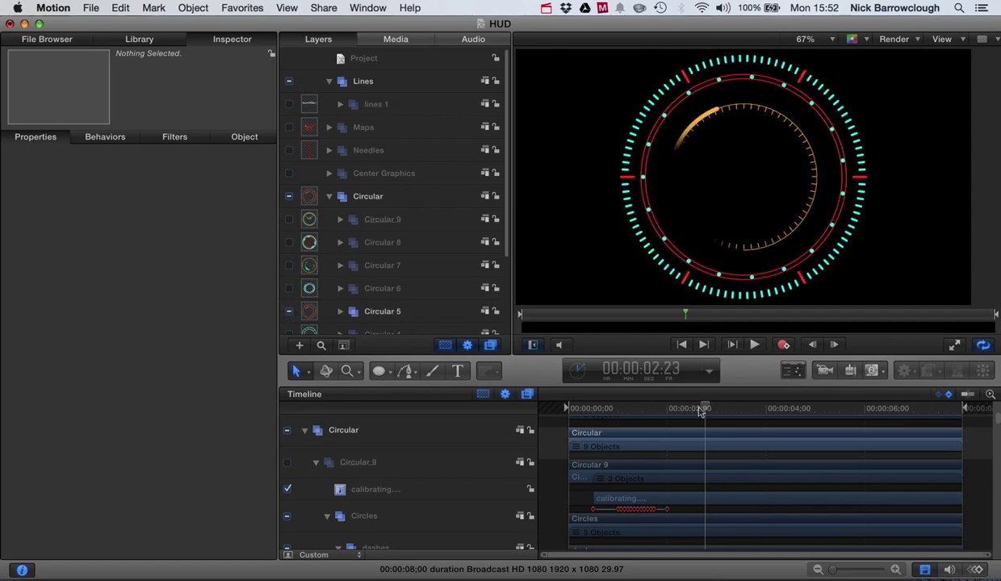
drag(705, 409, 602, 409)
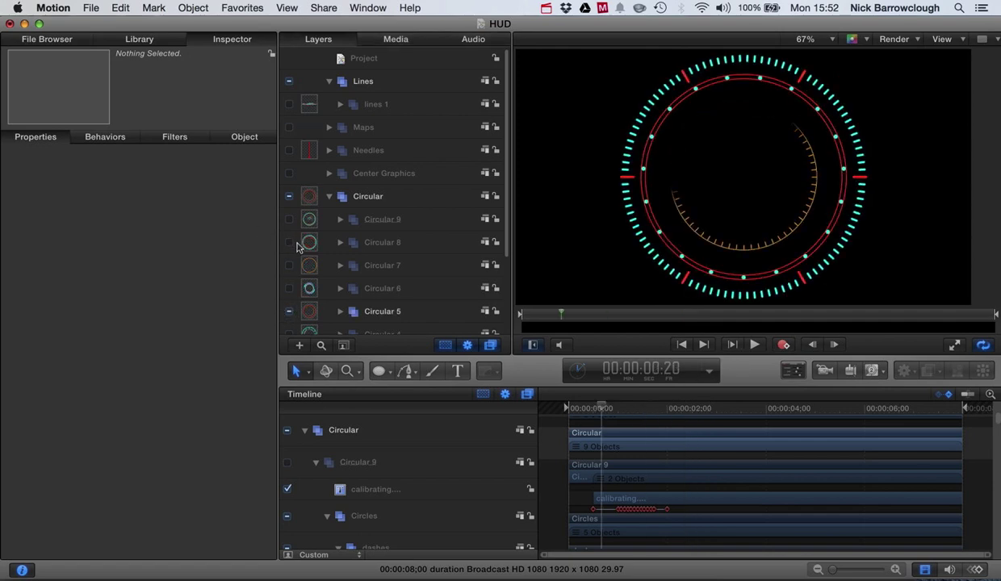
click(289, 242)
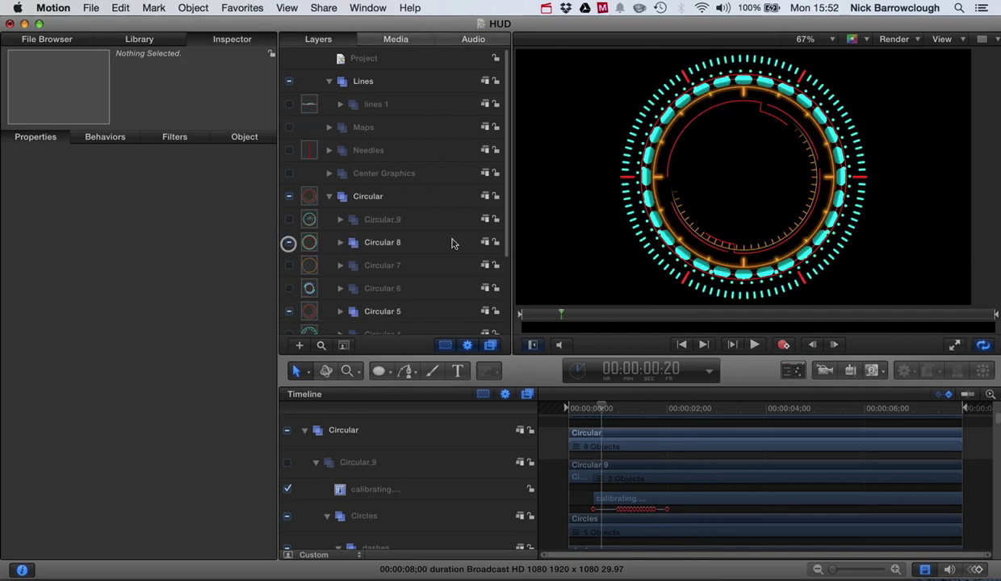
click(752, 348)
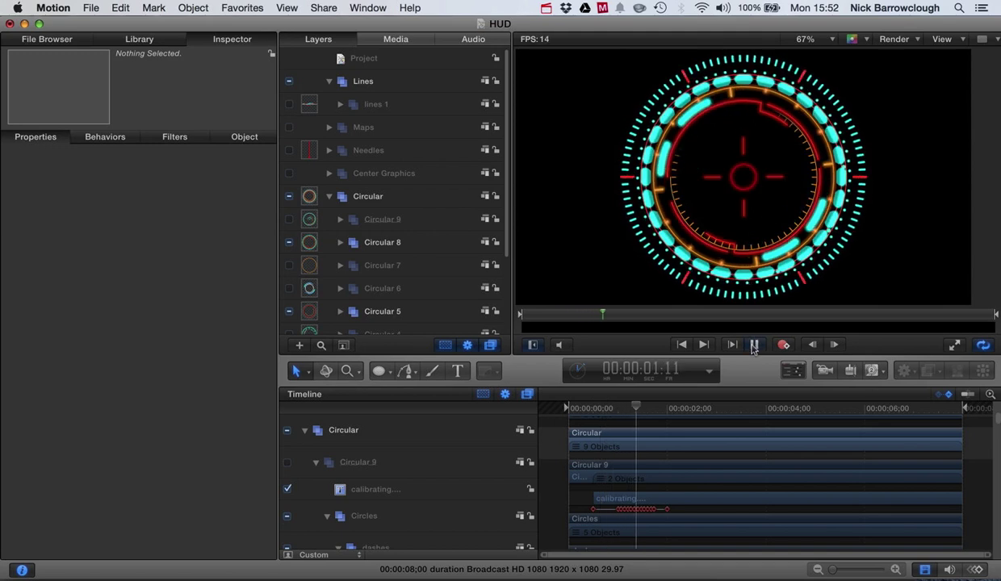
click(753, 345)
- Preview Circular 9 with Circular 5, then leave only the Circular 9 dial on
click(289, 242)
click(289, 219)
click(753, 352)
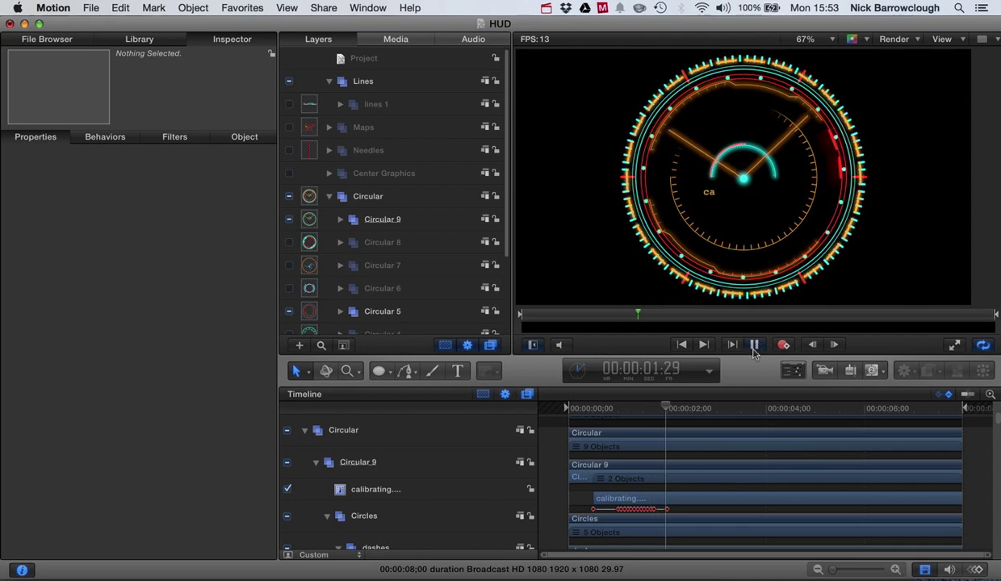
click(753, 352)
click(289, 312)
- Copy the Circular 9 dial layer
click(377, 223)
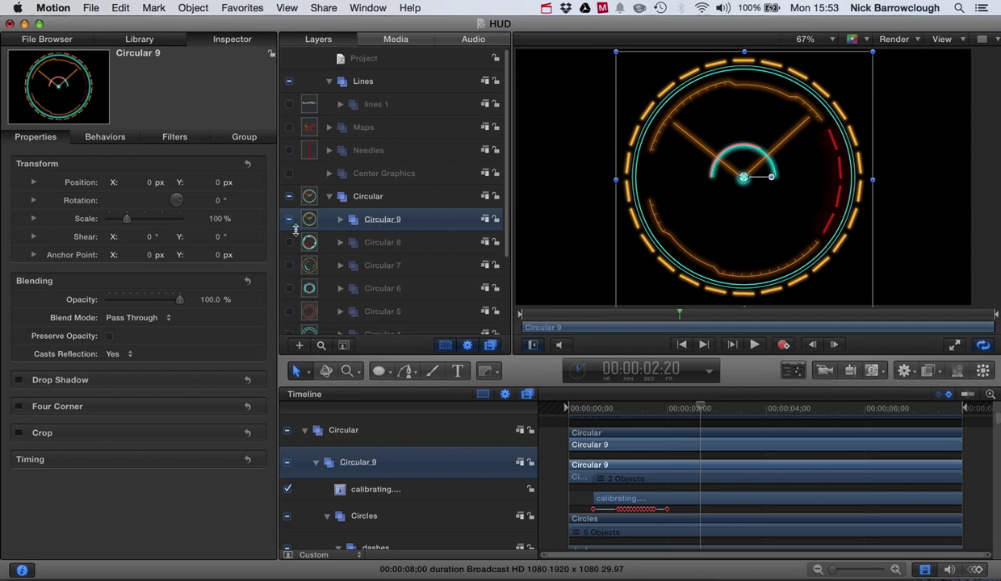
right_click(383, 227)
click(393, 240)
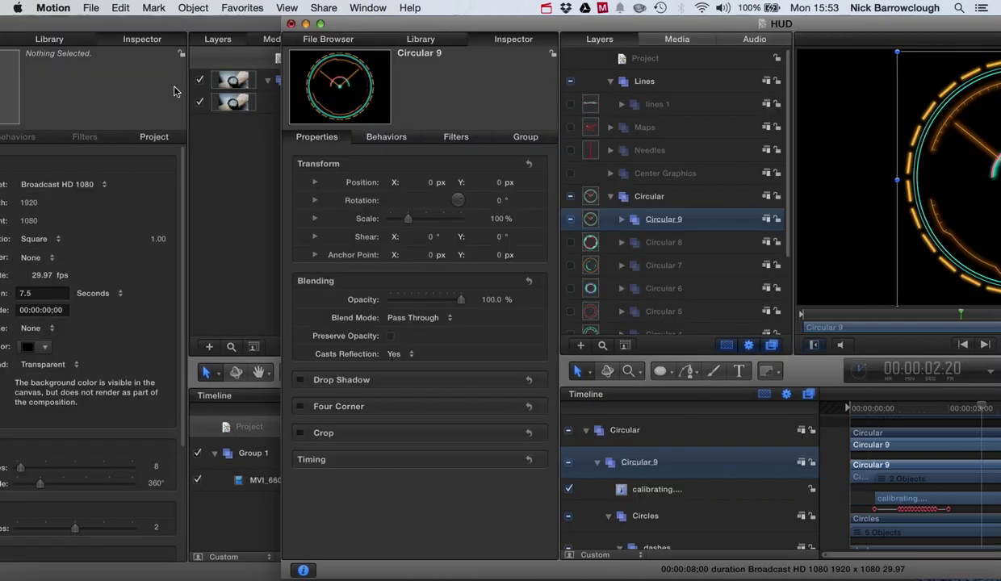
- Paste the copied Circular 9 dial into the Untitled 2 watch project
click(133, 84)
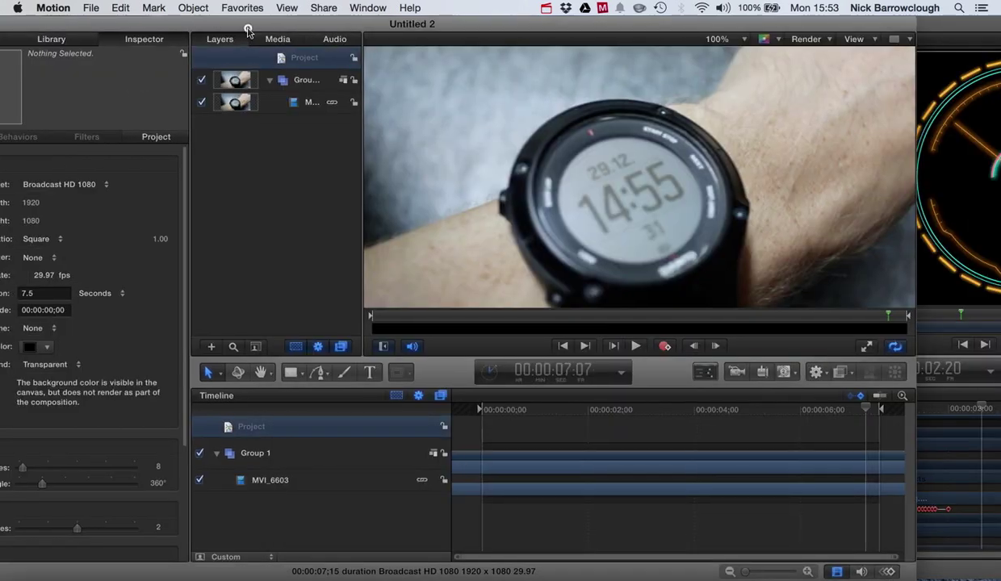
drag(248, 30, 330, 29)
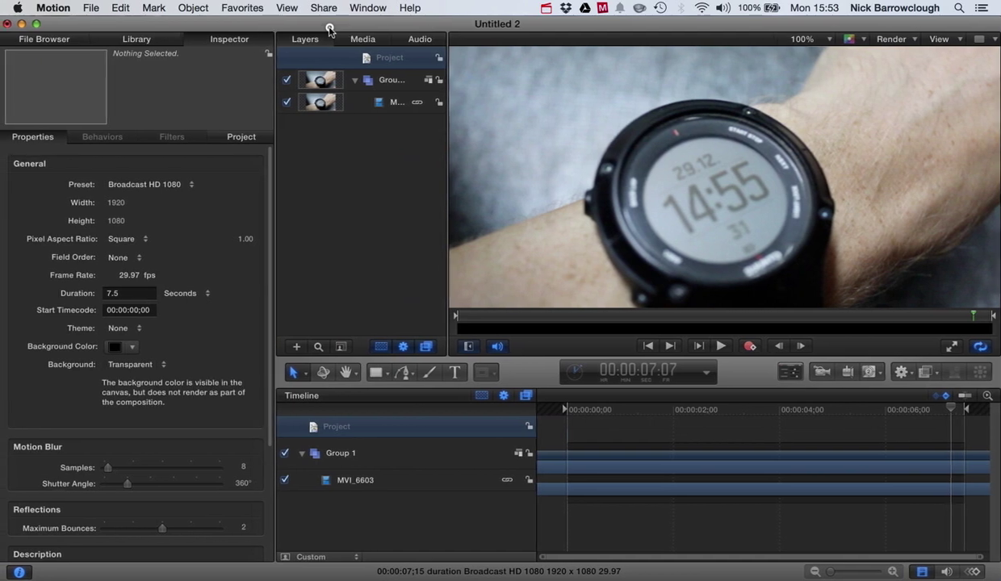
right_click(315, 201)
click(339, 235)
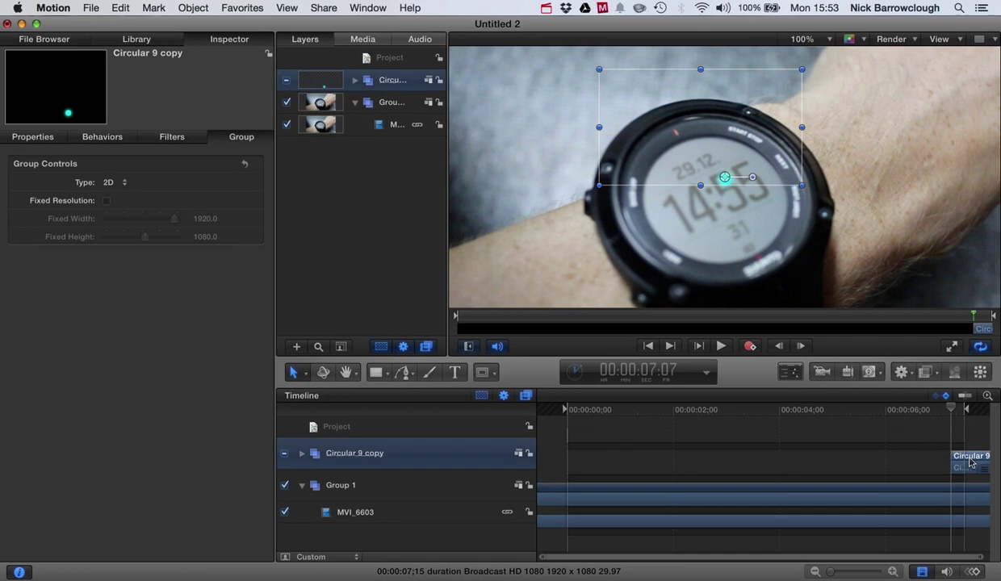
- Move the Circular 9 copy clip to 00:00:00:00, preview it, and reveal all nested sublayers
key(Home)
drag(983, 458, 598, 458)
click(723, 347)
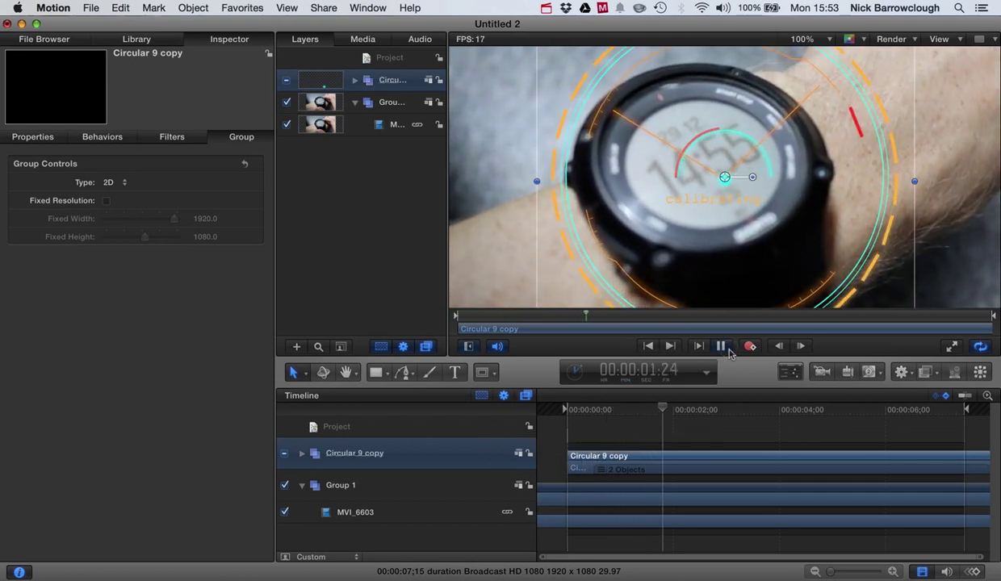
click(729, 350)
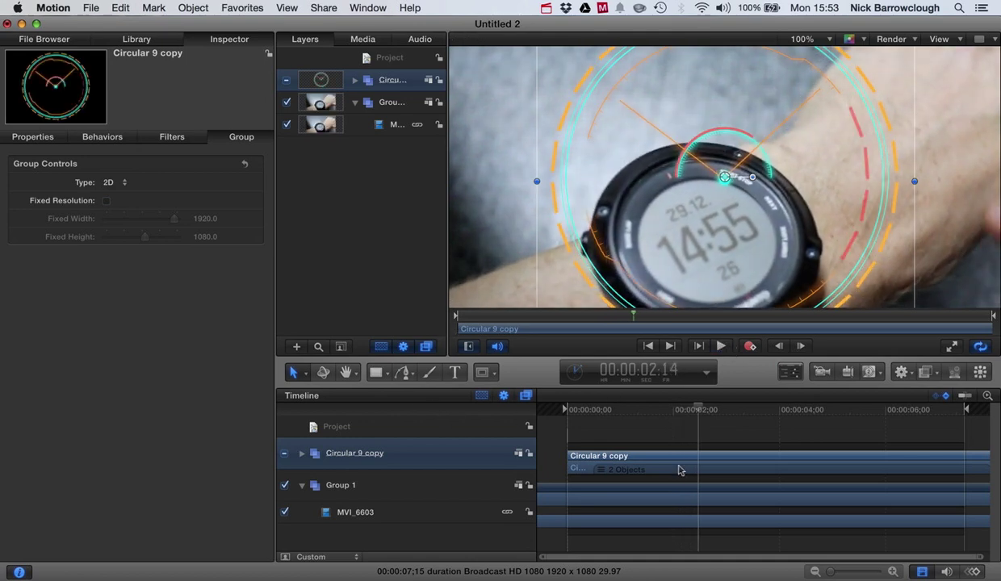
key(super+a)
- Scale the Circular 9 copy to 55% and drag it onto the watch face at −73.7, 51.3 px
click(31, 137)
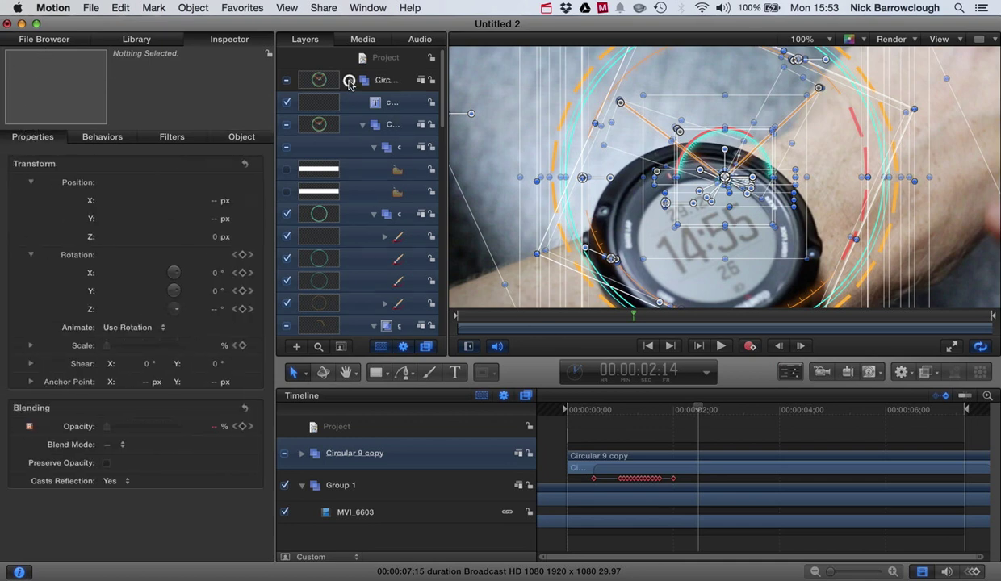
click(349, 82)
click(323, 81)
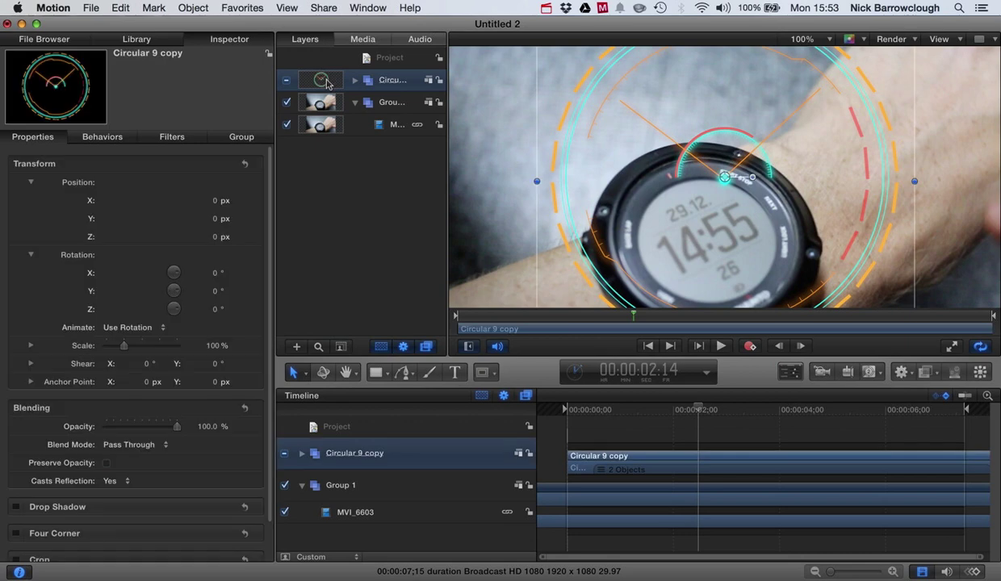
click(30, 182)
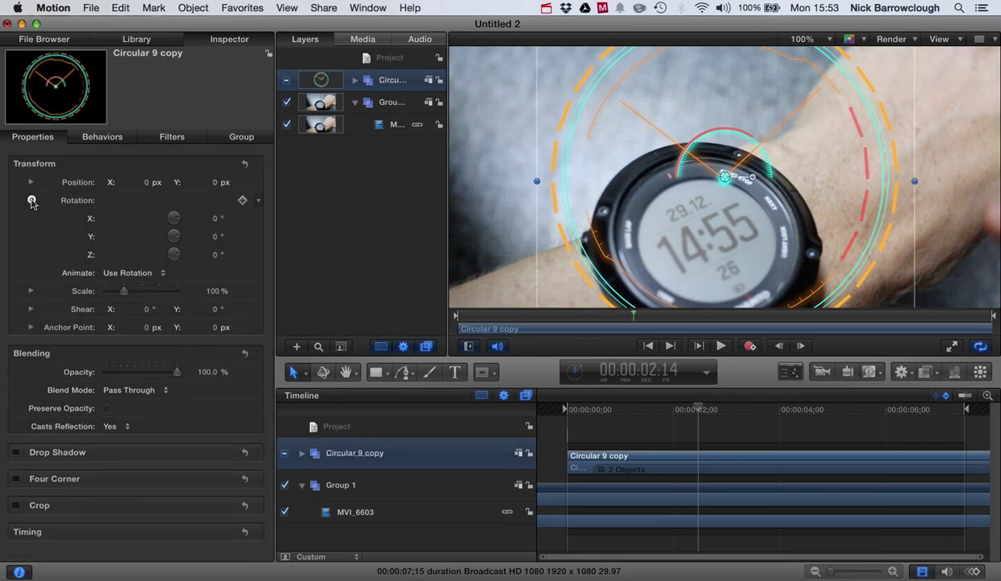
click(31, 201)
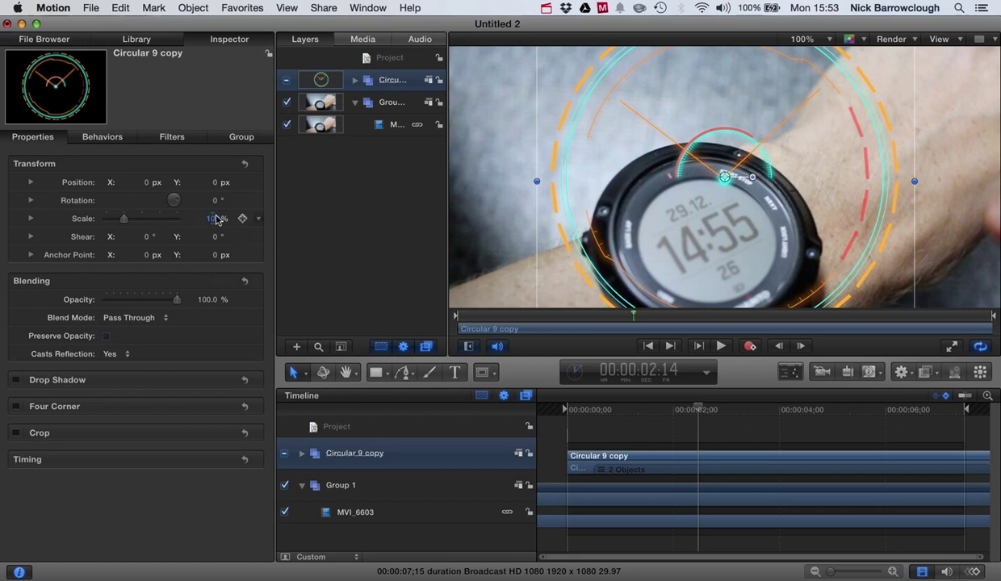
drag(216, 219, 215, 218)
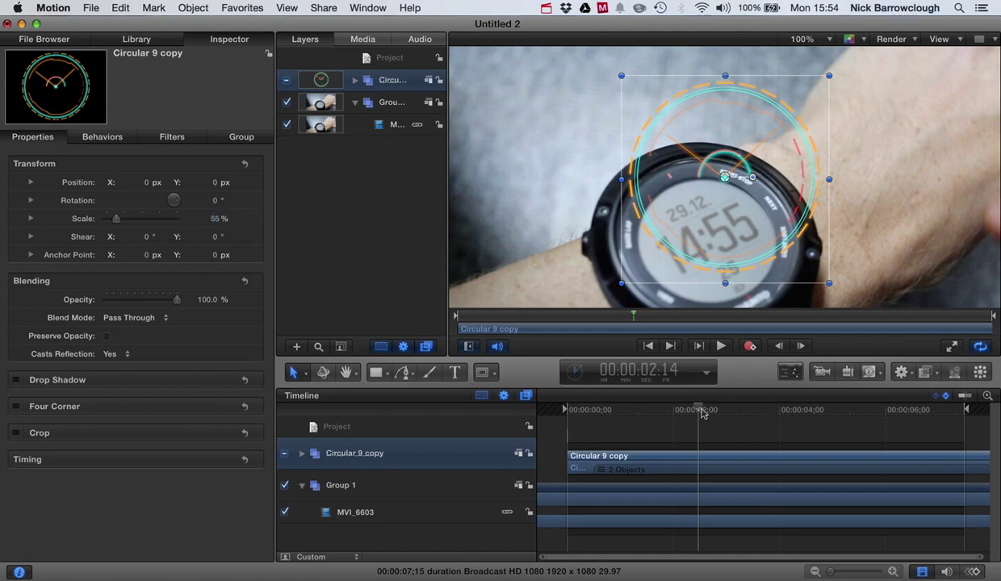
drag(702, 411, 650, 404)
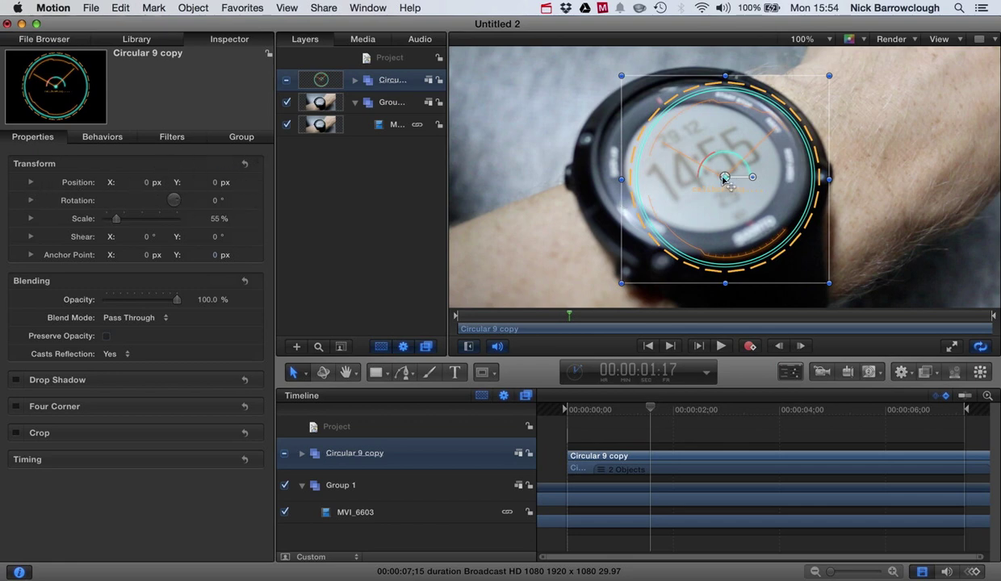
drag(726, 177, 700, 160)
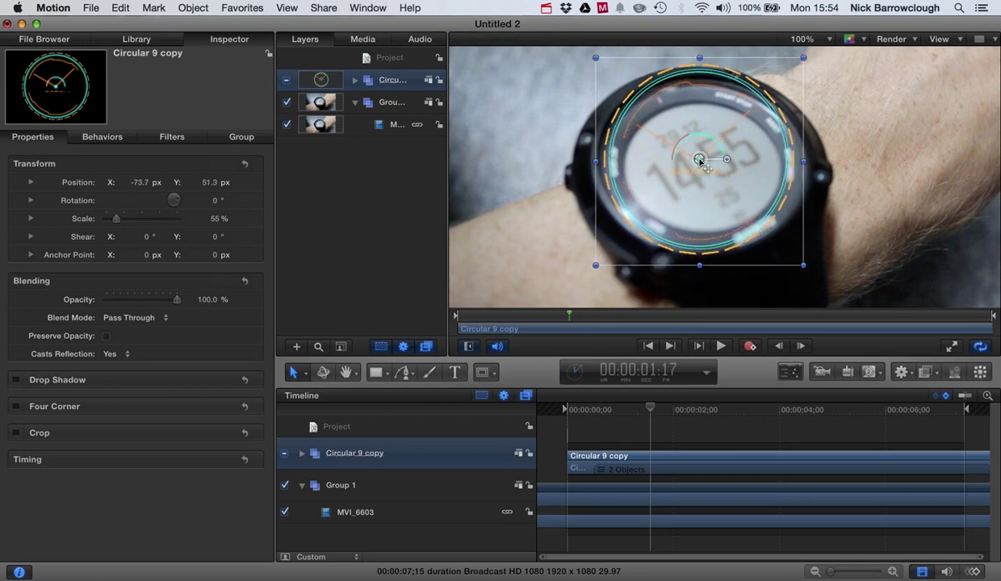
- Tilt the HUD to rotation X −27.1°, Y 3.0°, Z 28.0° and enlarge it to 59%
click(31, 202)
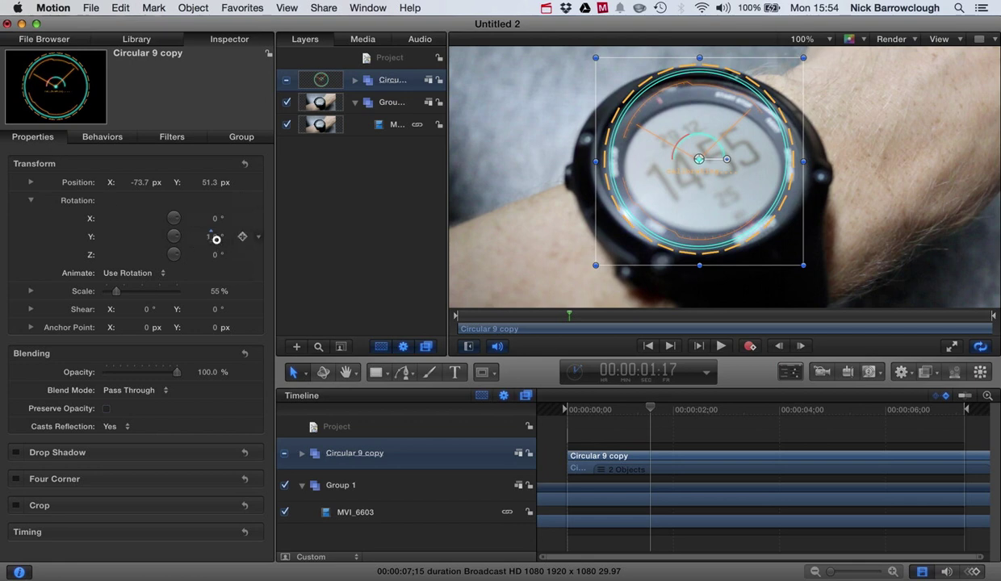
drag(216, 239, 213, 255)
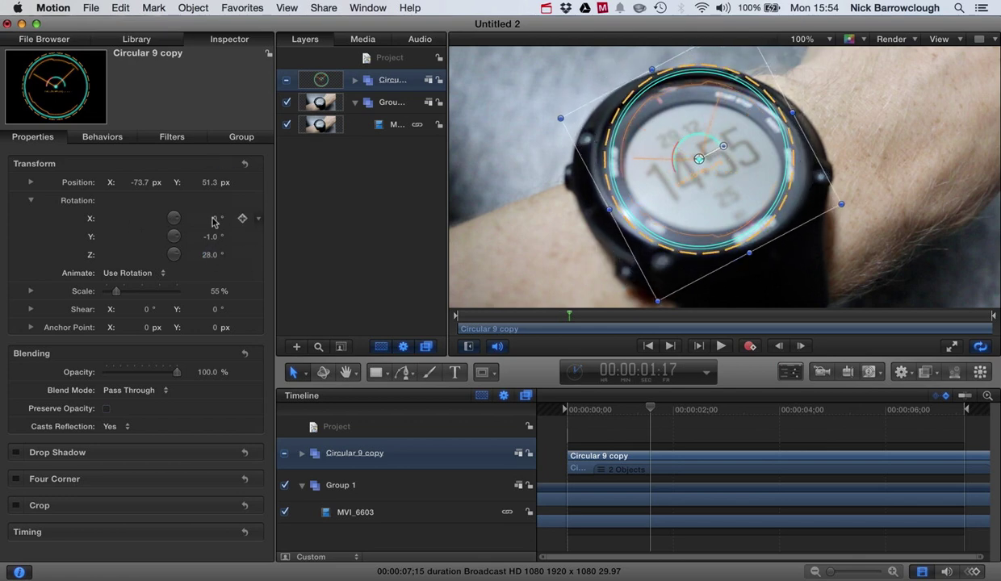
mouse_move(213, 219)
mouse_down()
mouse_move(210, 239)
mouse_move(209, 220)
mouse_up()
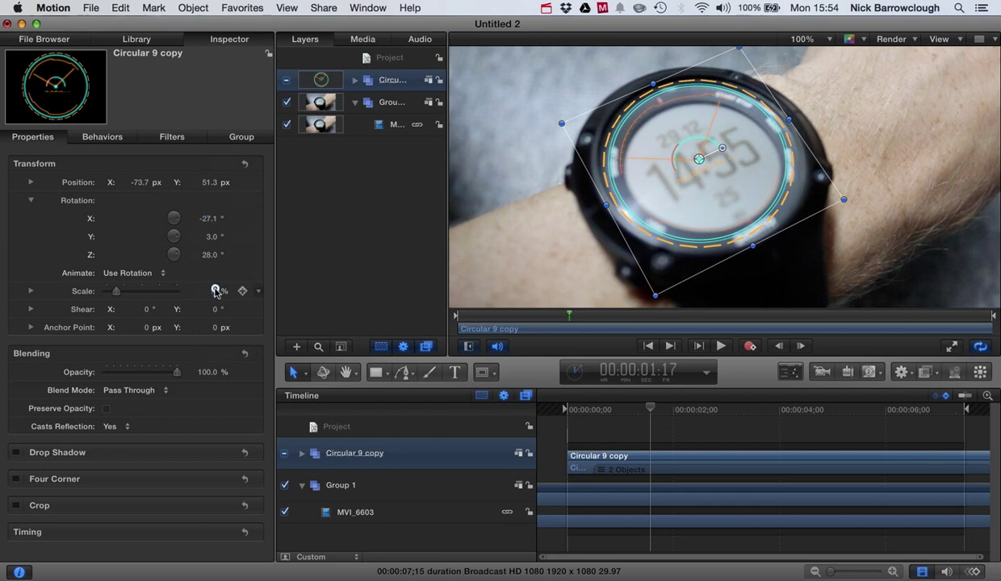
drag(215, 290, 215, 290)
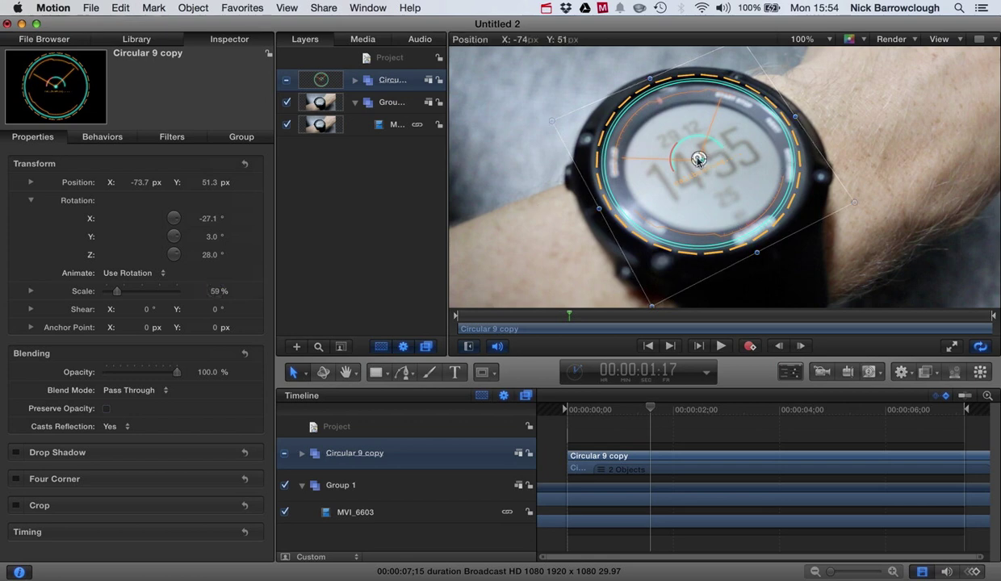
drag(700, 161, 701, 160)
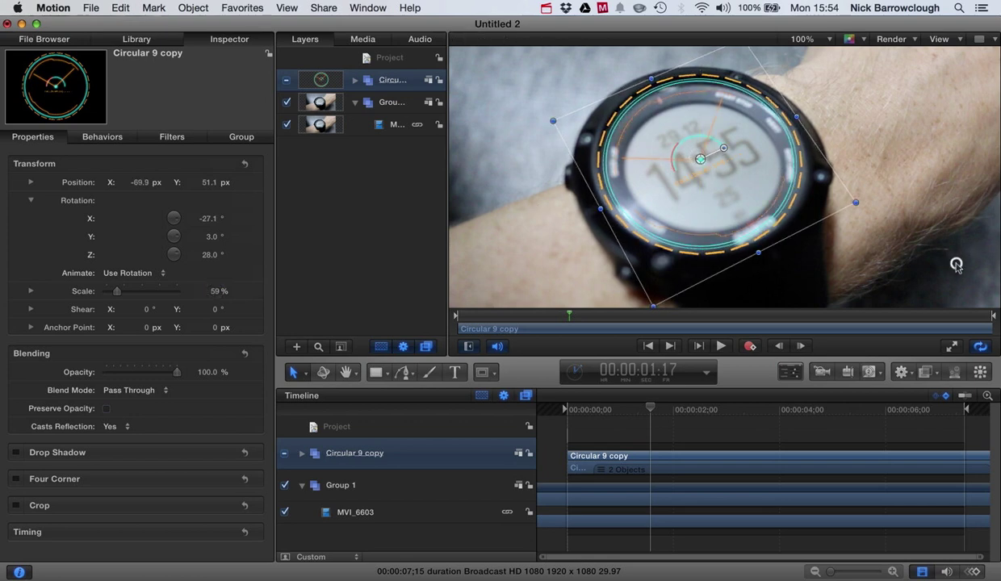
click(956, 265)
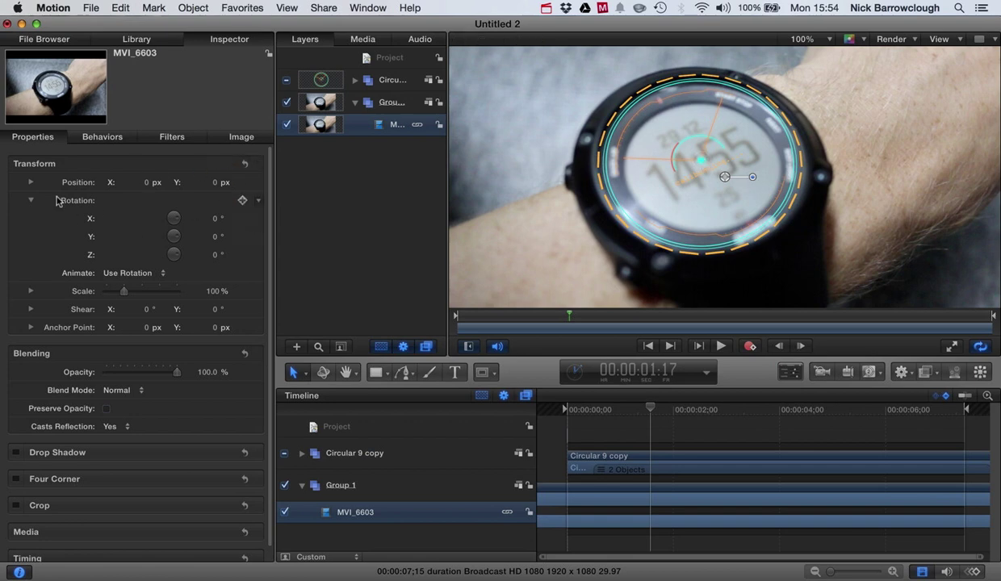
- Refine the Circular 9 copy position to X −29.08, Y 167.06, Z 49.93 px over the watch face
click(375, 84)
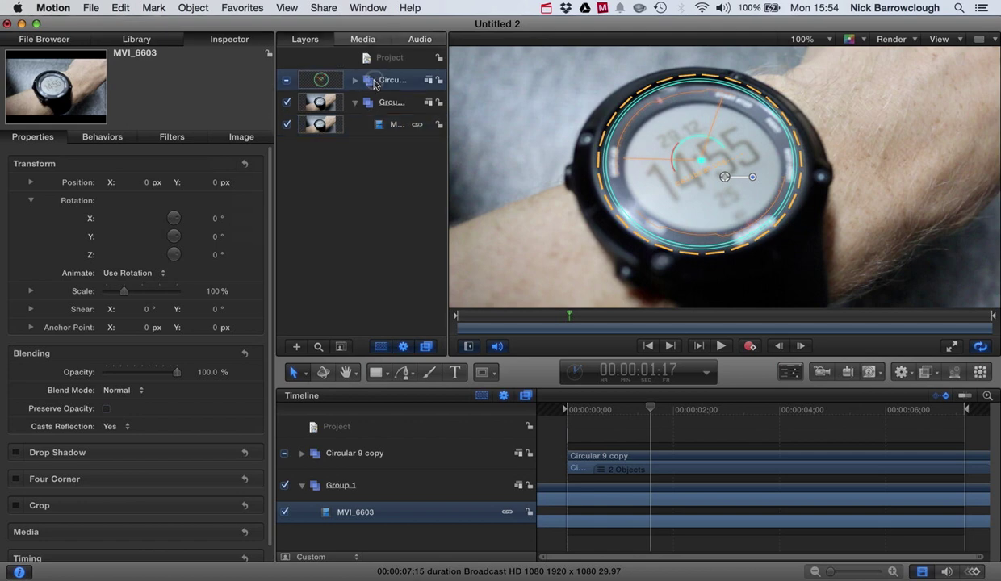
click(31, 183)
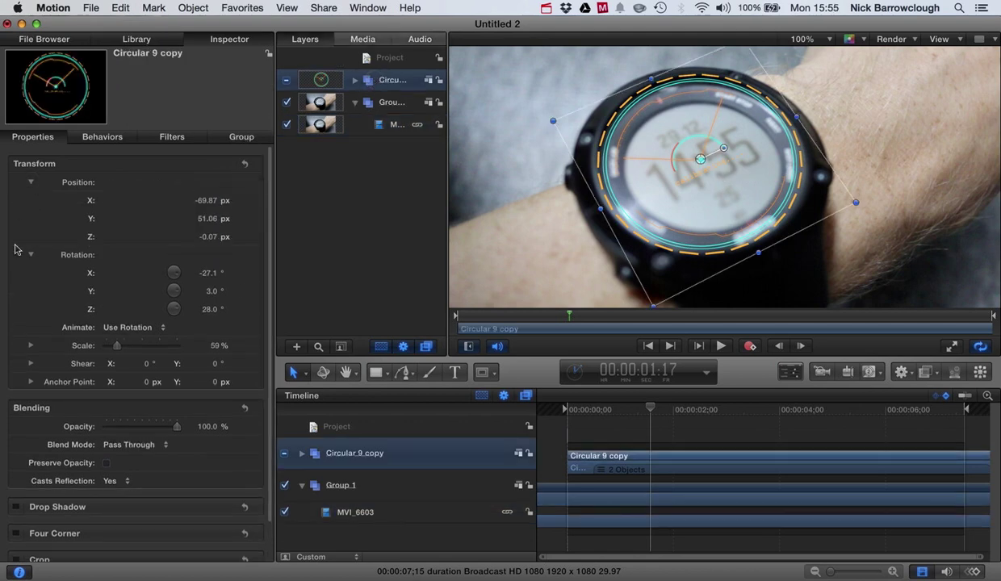
mouse_move(207, 223)
mouse_down()
mouse_move(205, 201)
mouse_move(206, 240)
mouse_up()
mouse_move(206, 218)
mouse_down()
mouse_move(205, 239)
mouse_move(204, 218)
mouse_up()
click(206, 202)
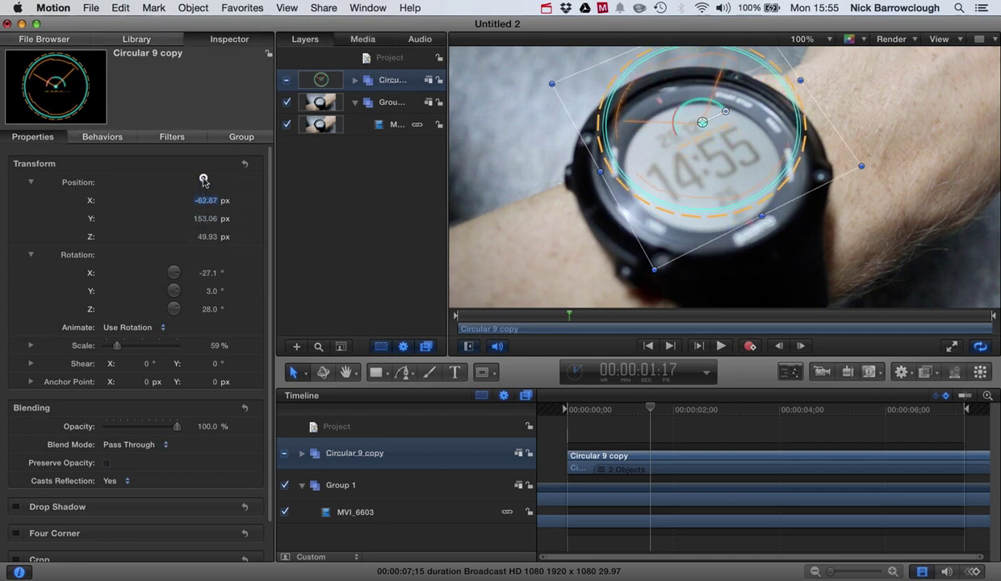
drag(206, 202, 205, 219)
right_click(527, 142)
click(367, 268)
click(368, 269)
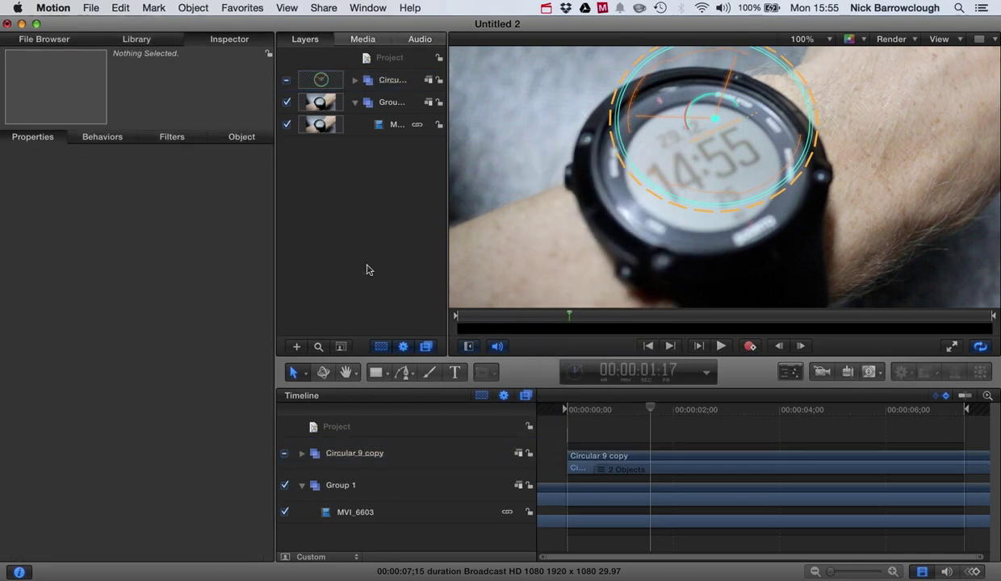
click(722, 347)
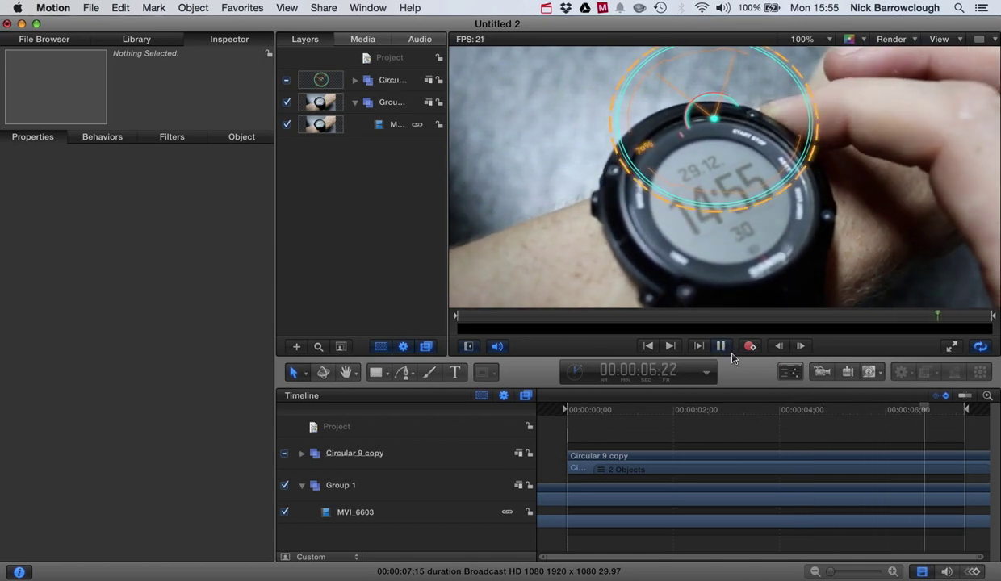
click(722, 347)
drag(935, 411, 525, 396)
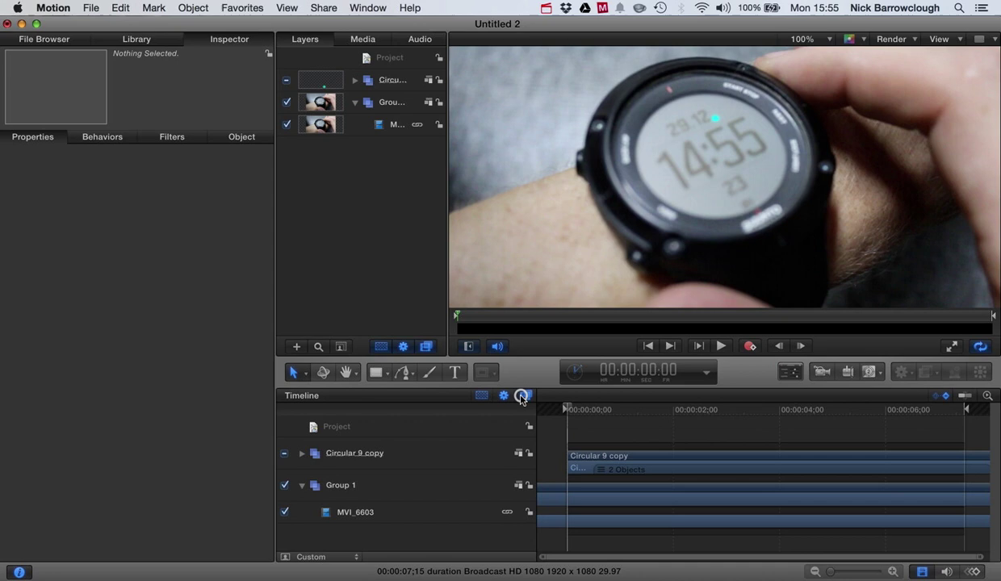
- Apply the Motion Tracking Match Move behavior to the Circular 9 copy group
click(154, 40)
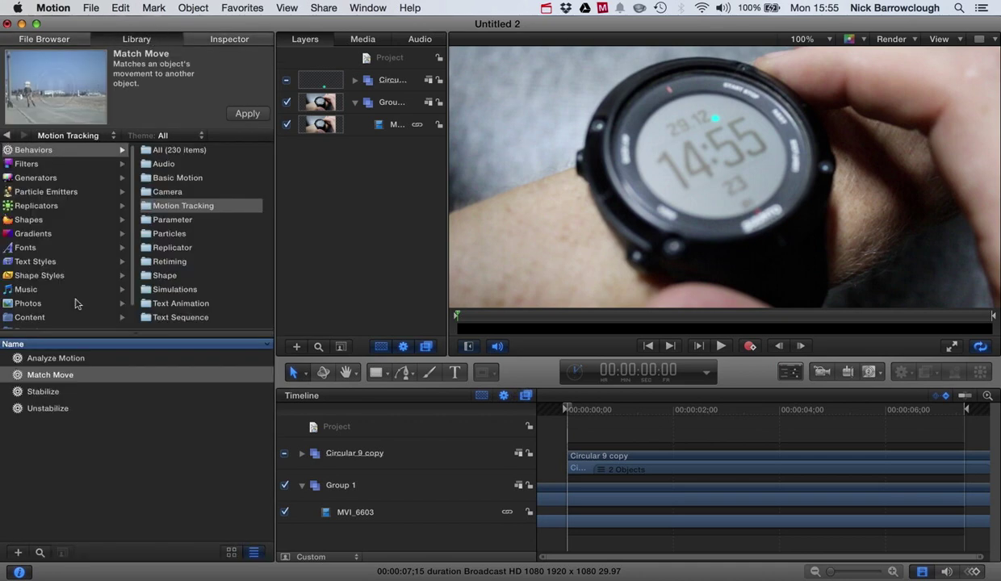
click(181, 207)
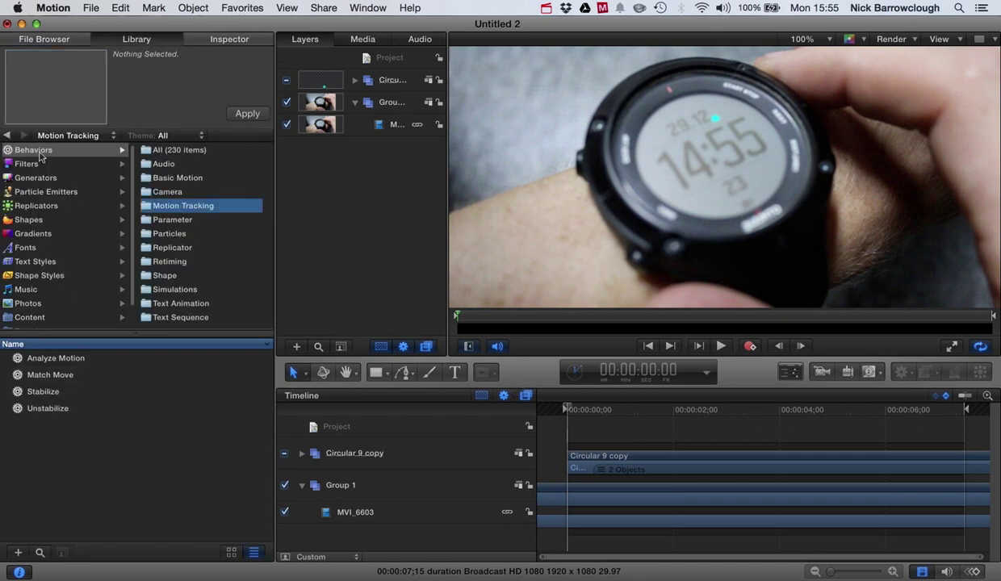
click(39, 378)
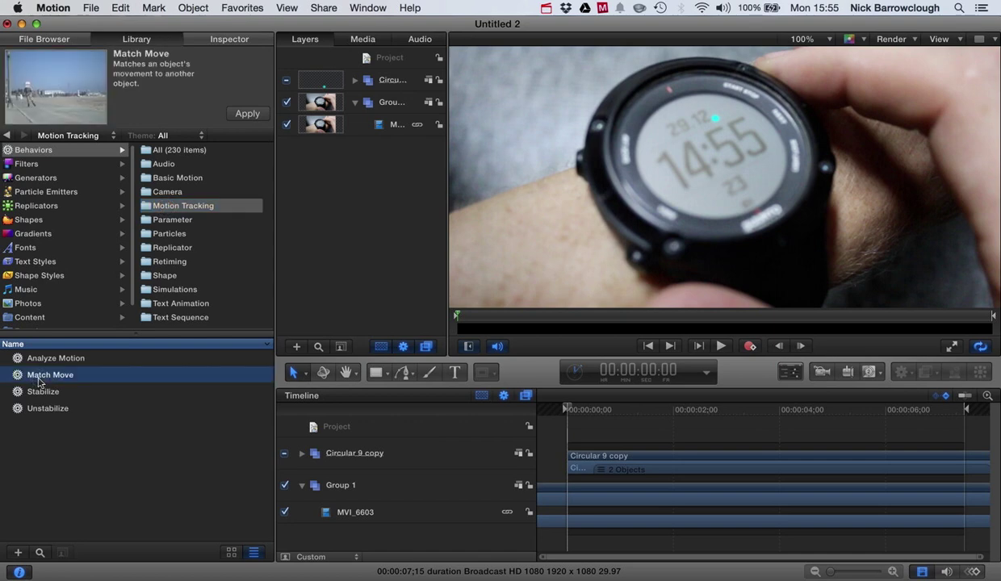
drag(316, 299, 391, 89)
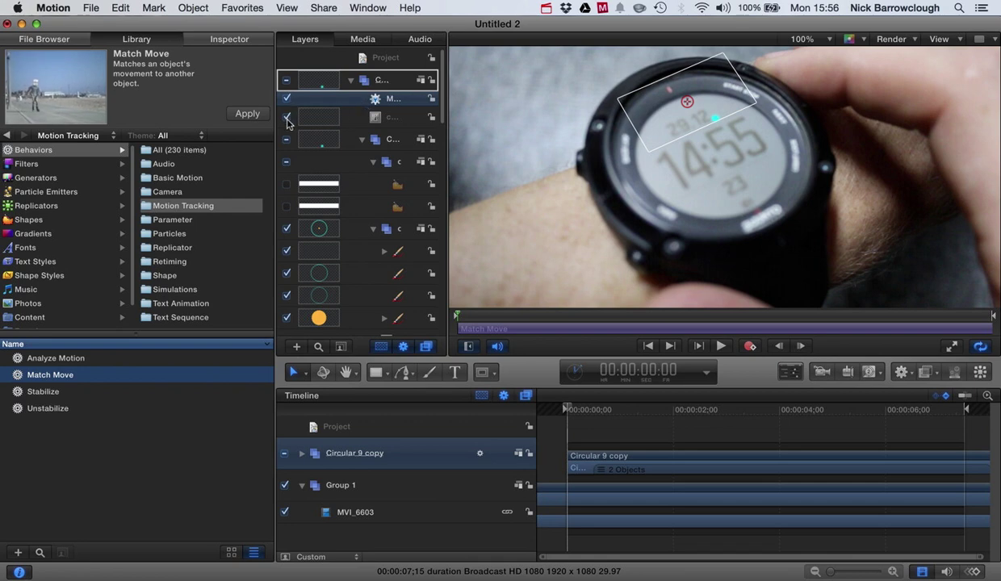
- Place the Match Move anchor tracker on the watch face
click(687, 102)
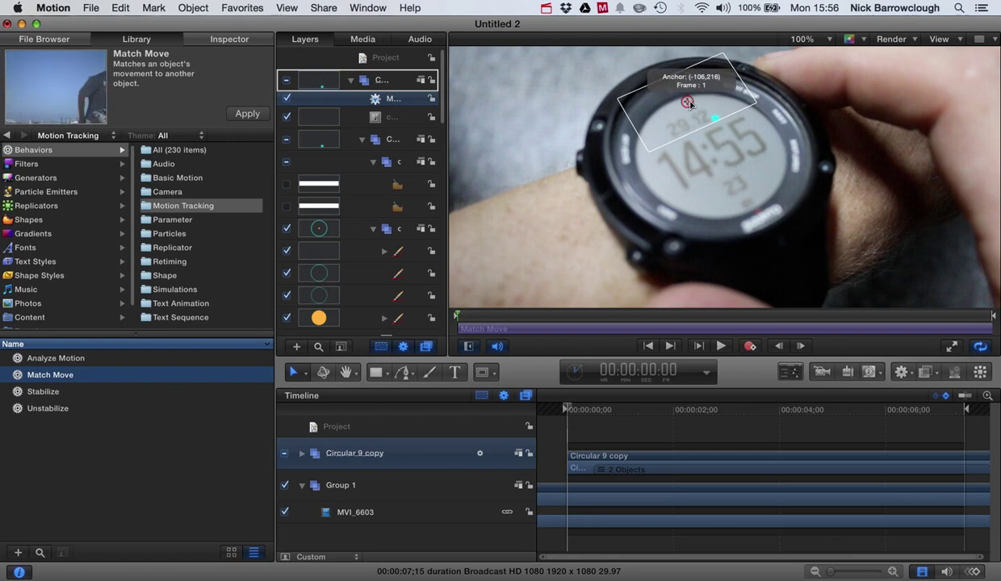
drag(687, 101, 708, 132)
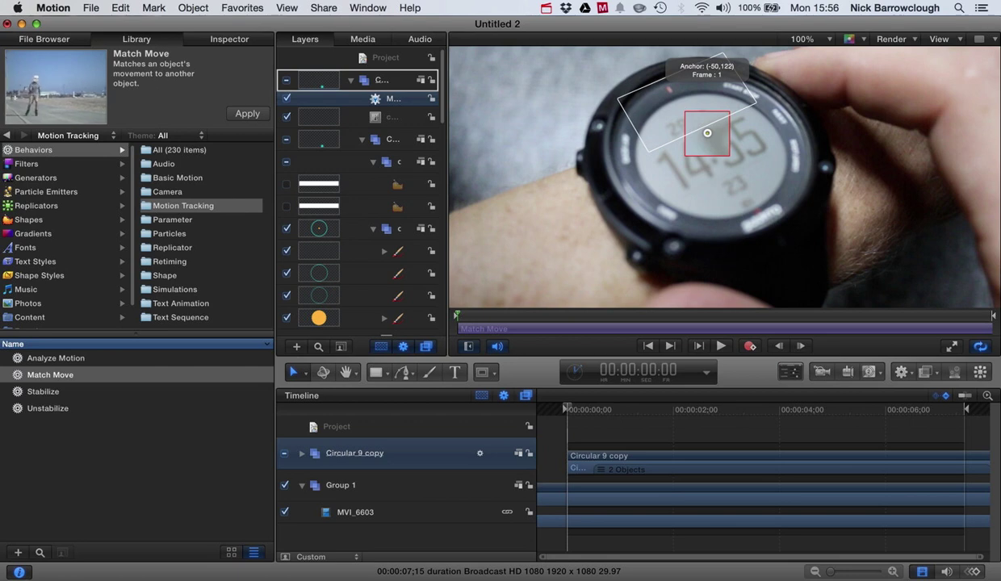
drag(708, 132, 707, 132)
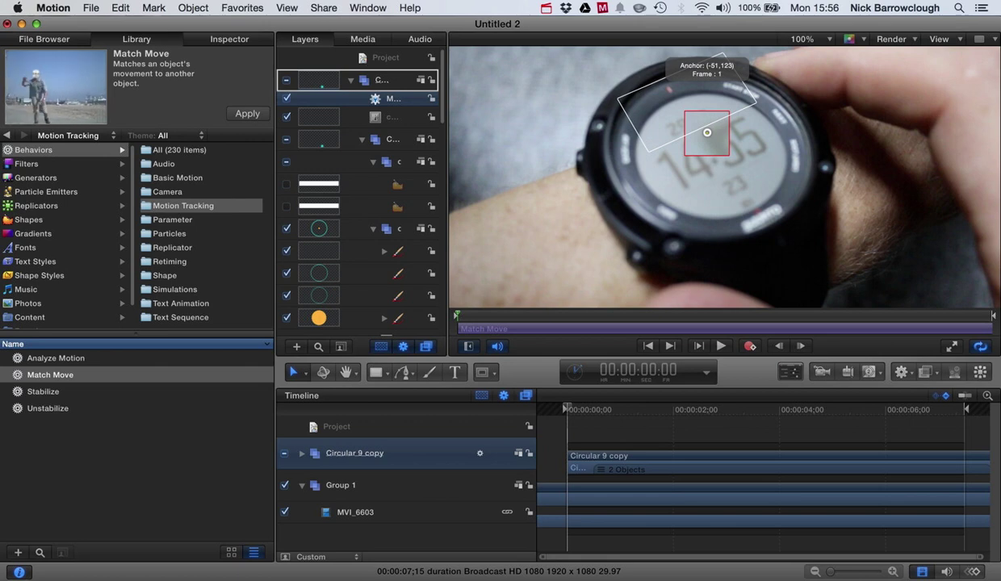
drag(707, 132, 708, 135)
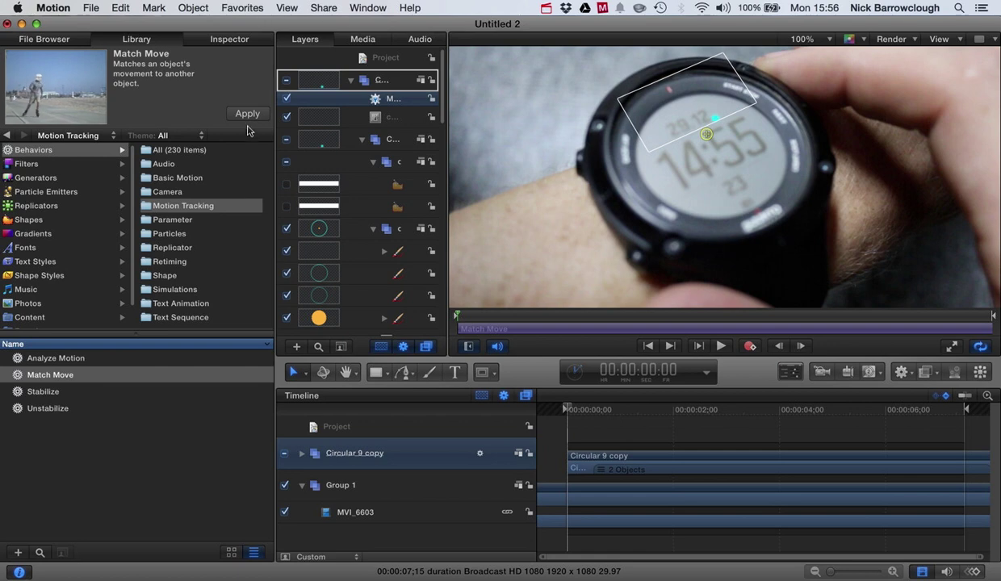
- Nudge the Match Move tracker onto the watch face and analyze MVI_6603's motion through the clip
click(239, 41)
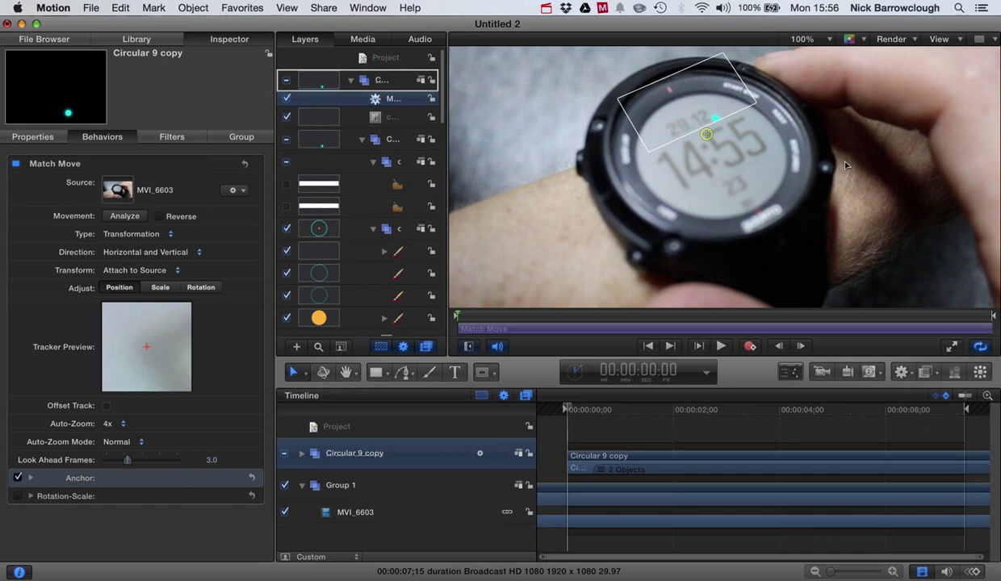
mouse_move(710, 141)
drag(708, 138, 709, 136)
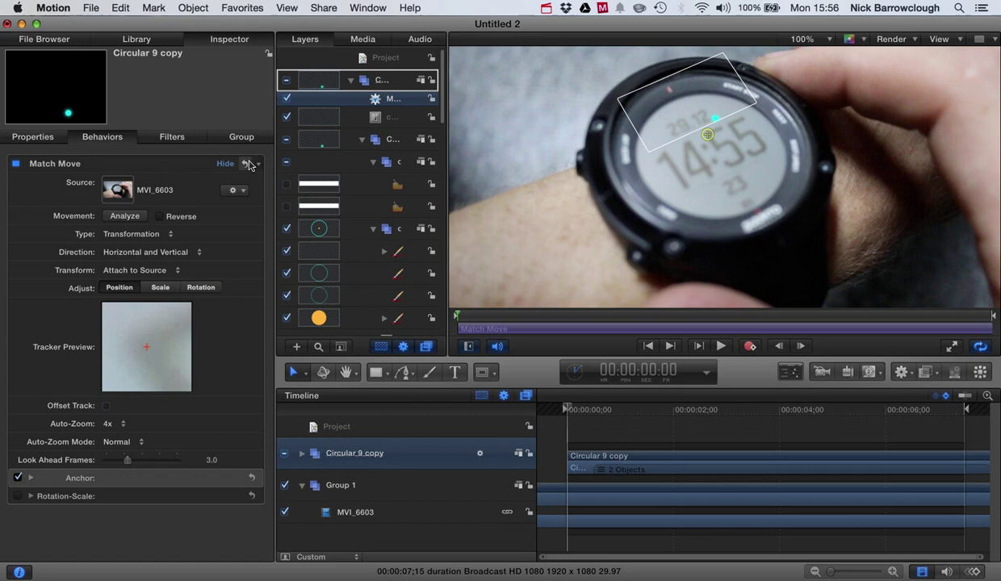
click(125, 216)
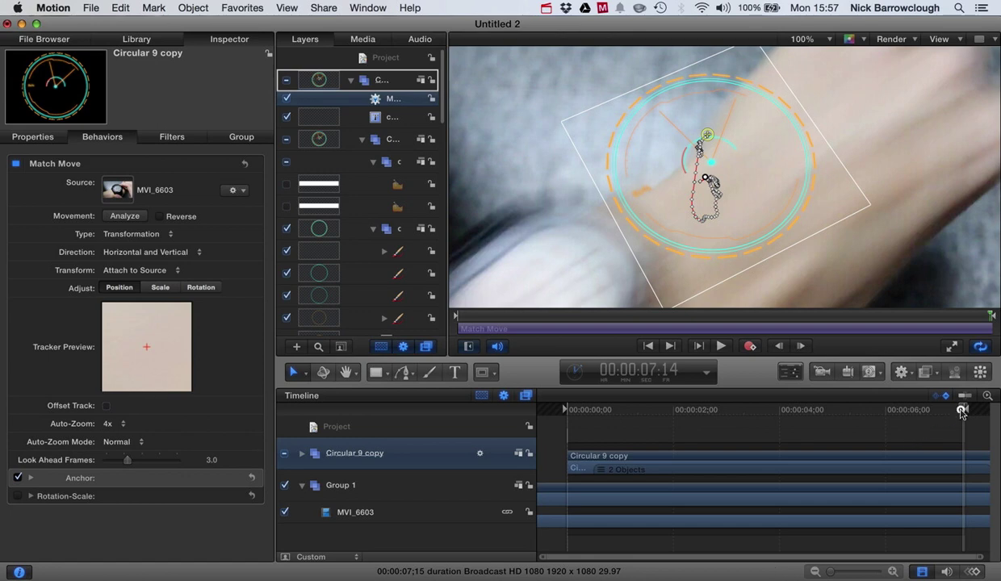
drag(962, 413, 521, 409)
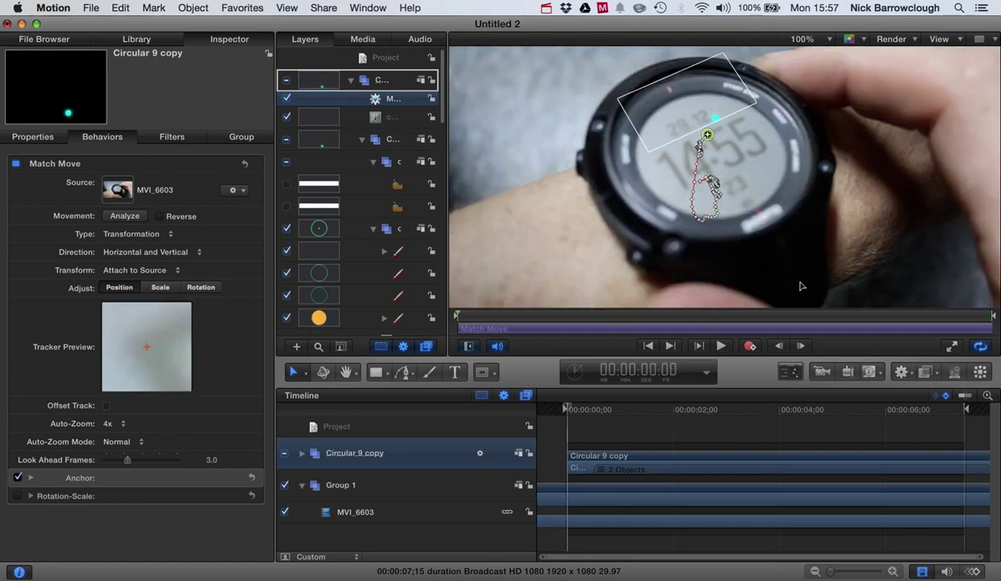
click(349, 81)
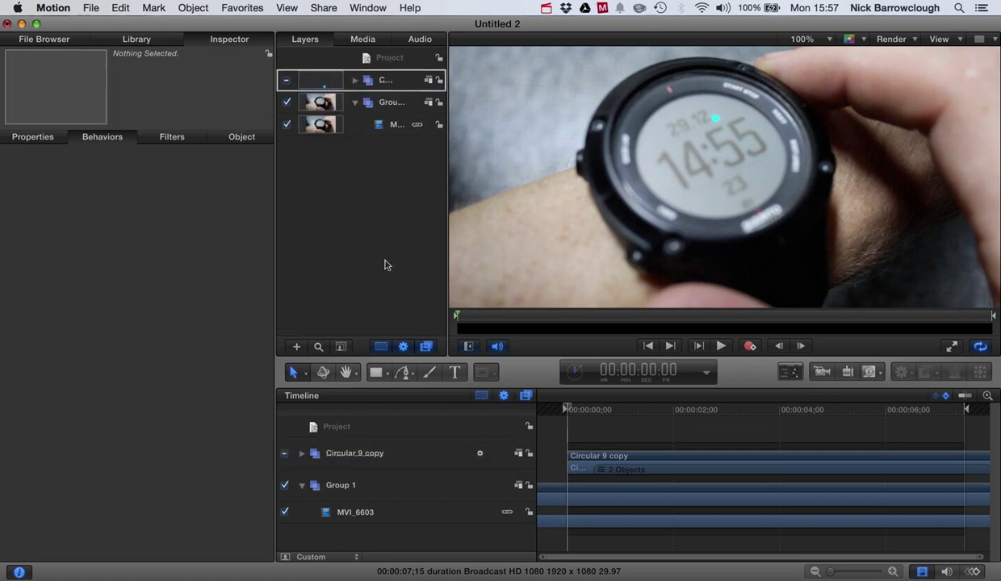
click(717, 347)
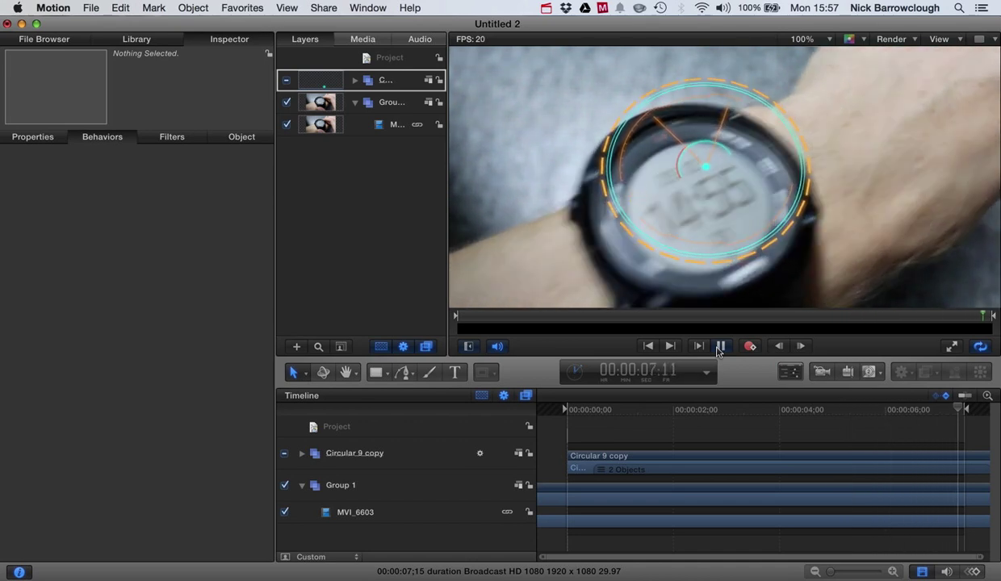
click(720, 347)
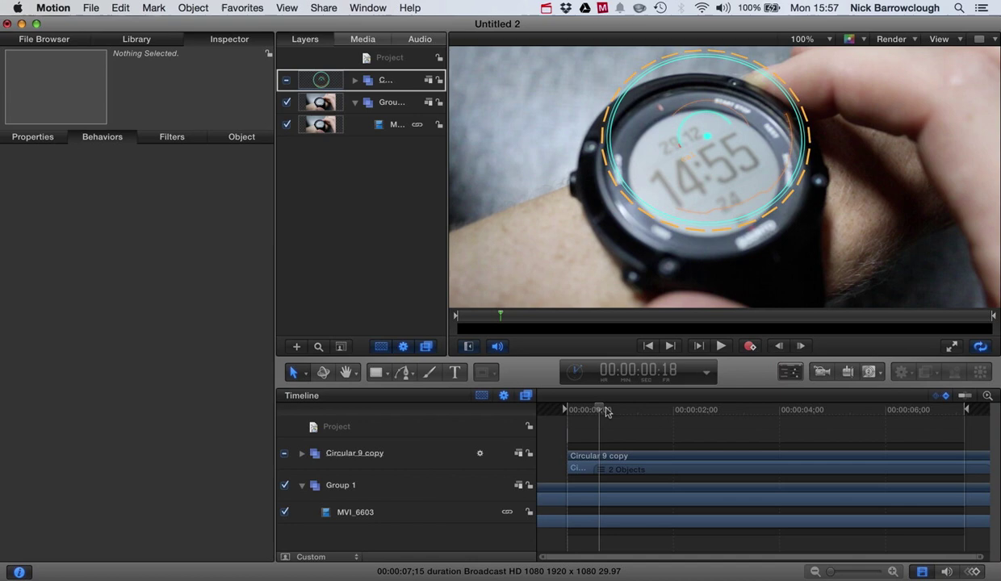
- Add Color Correction Brightness and Contrast filters to the MVI_6603 footage
drag(599, 410, 641, 415)
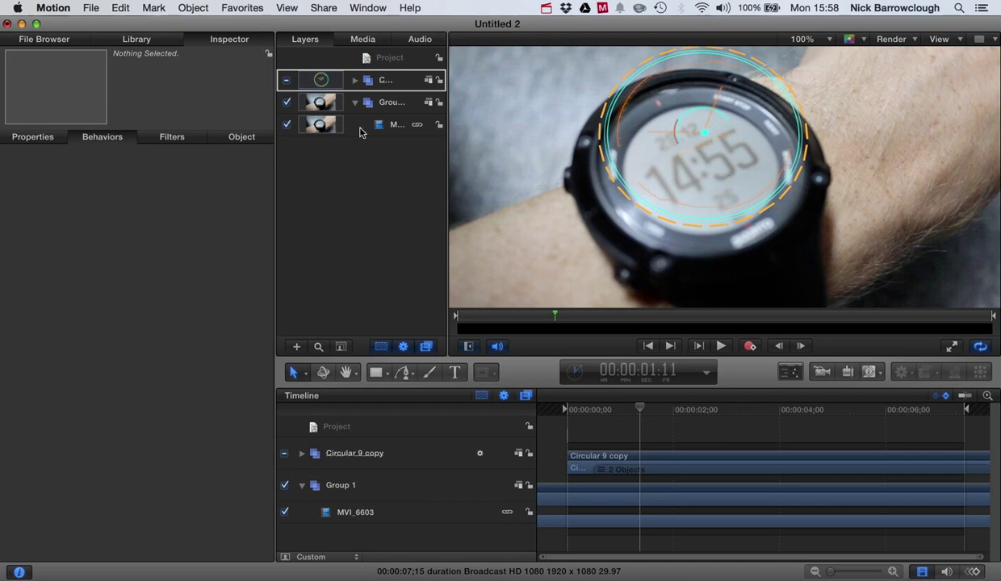
click(381, 103)
click(137, 40)
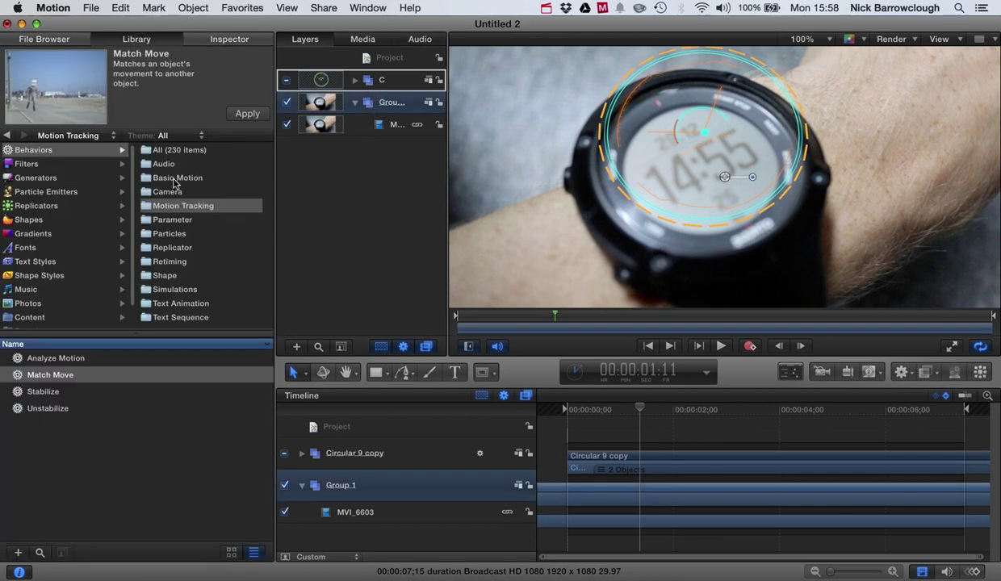
click(29, 164)
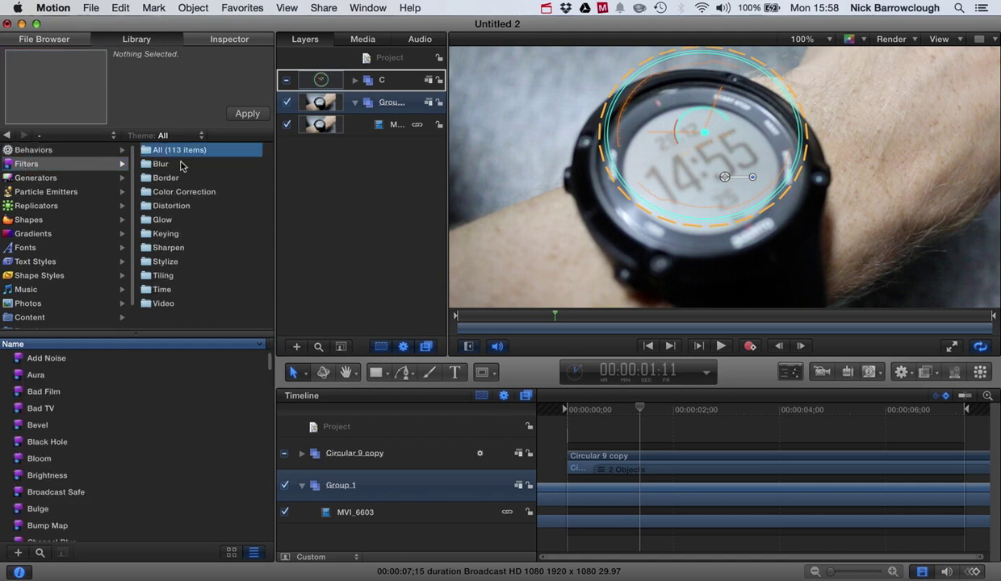
click(166, 191)
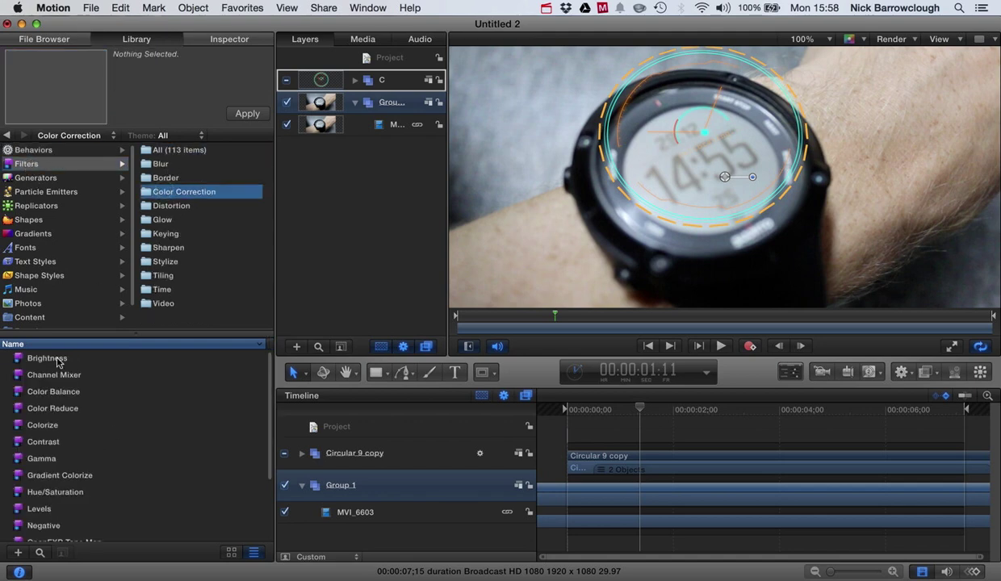
drag(45, 364, 381, 126)
drag(44, 441, 361, 159)
- Darken the footage with Brightness 0.28 and Contrast 1.24, leaving mix at 100%
click(226, 39)
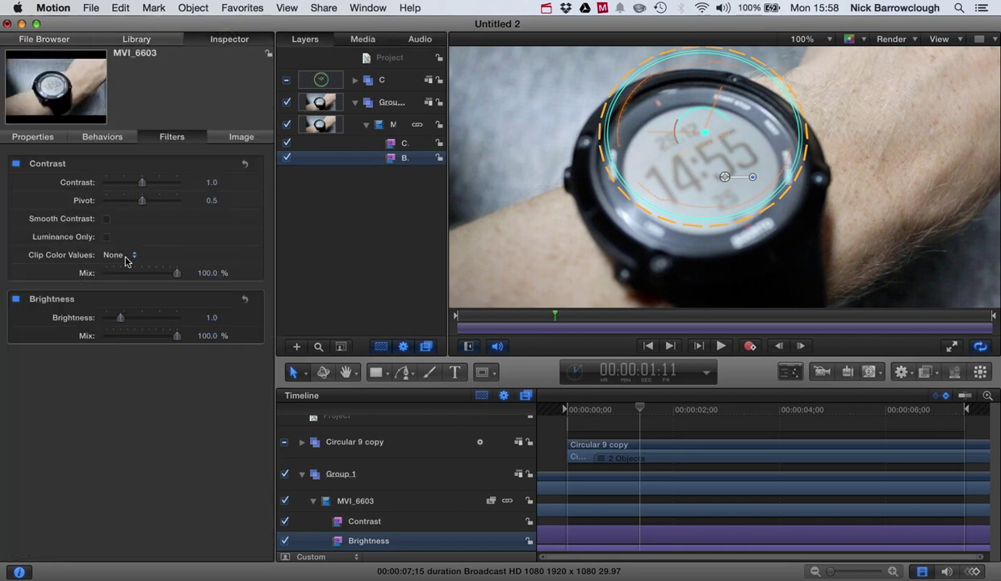
drag(119, 319, 109, 319)
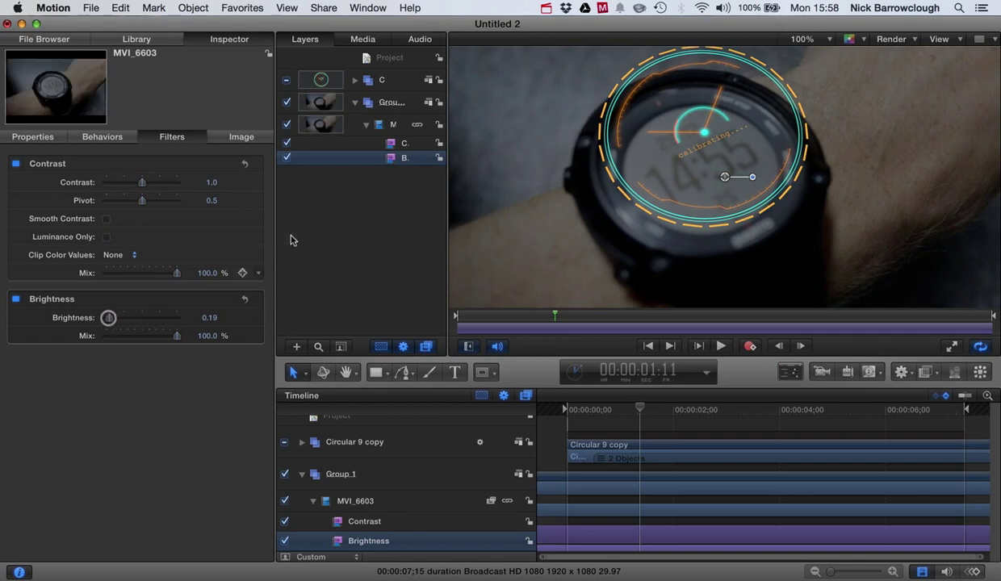
click(340, 148)
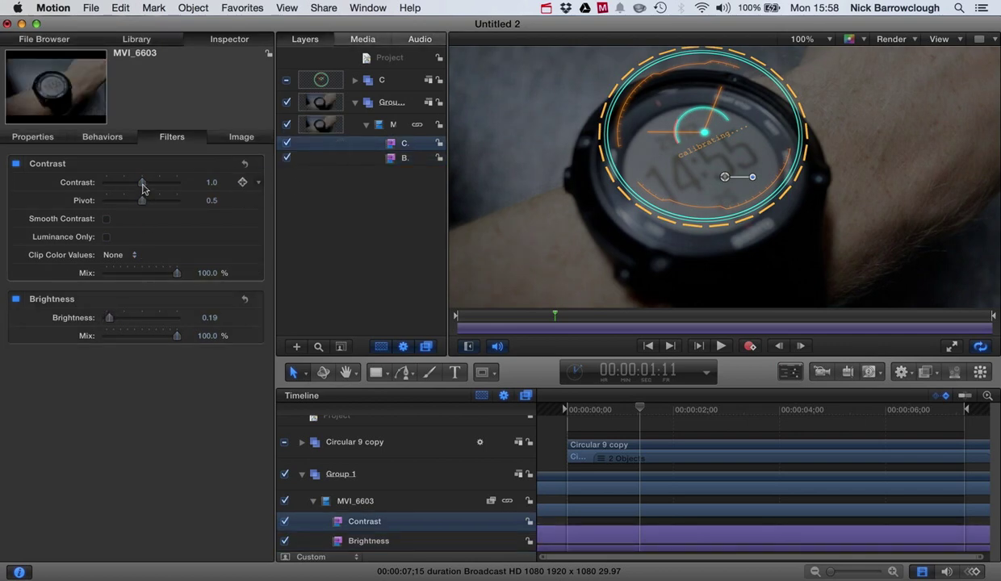
drag(142, 182, 152, 204)
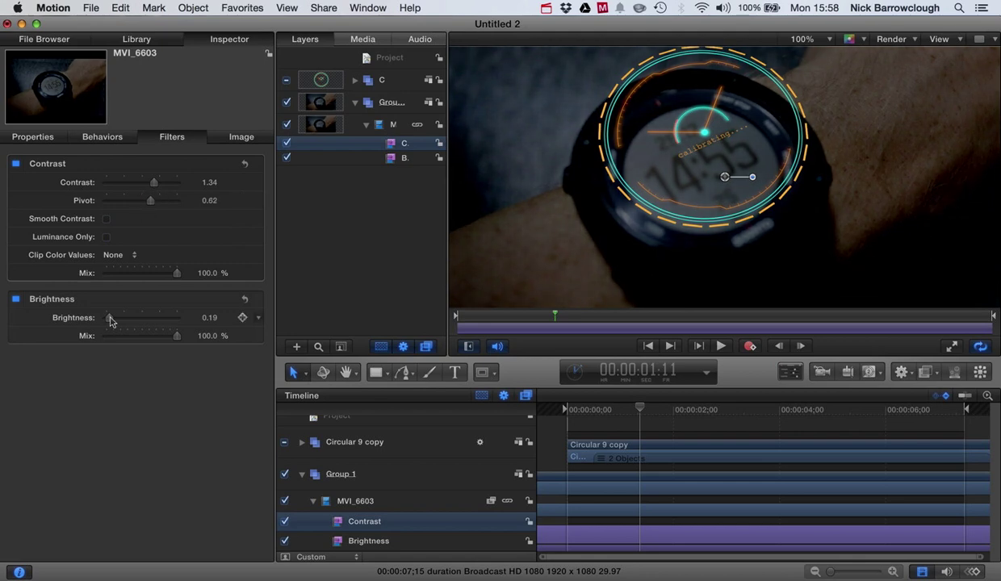
drag(110, 321, 111, 321)
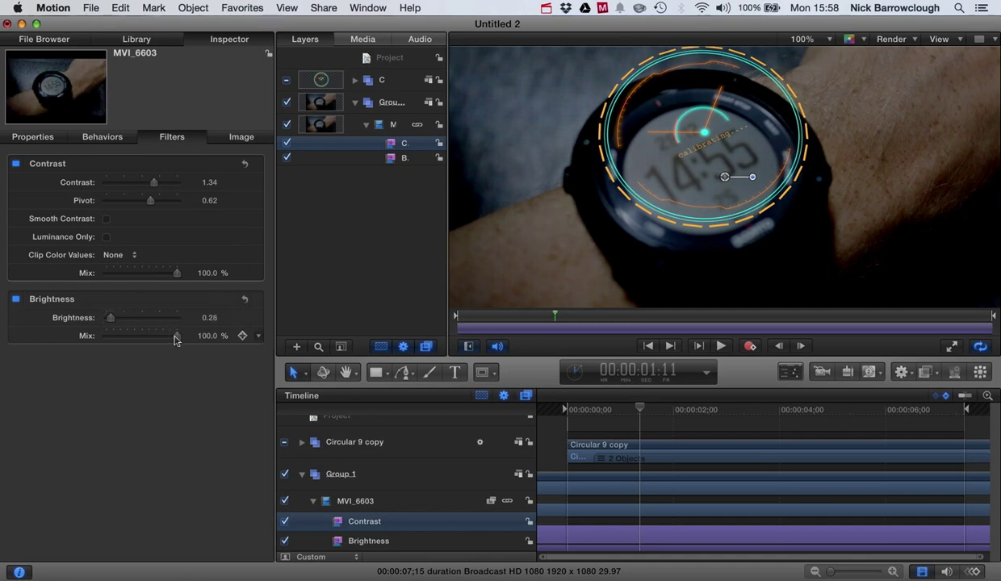
mouse_move(176, 337)
mouse_down()
mouse_move(157, 336)
mouse_move(178, 336)
mouse_up()
drag(157, 185, 154, 187)
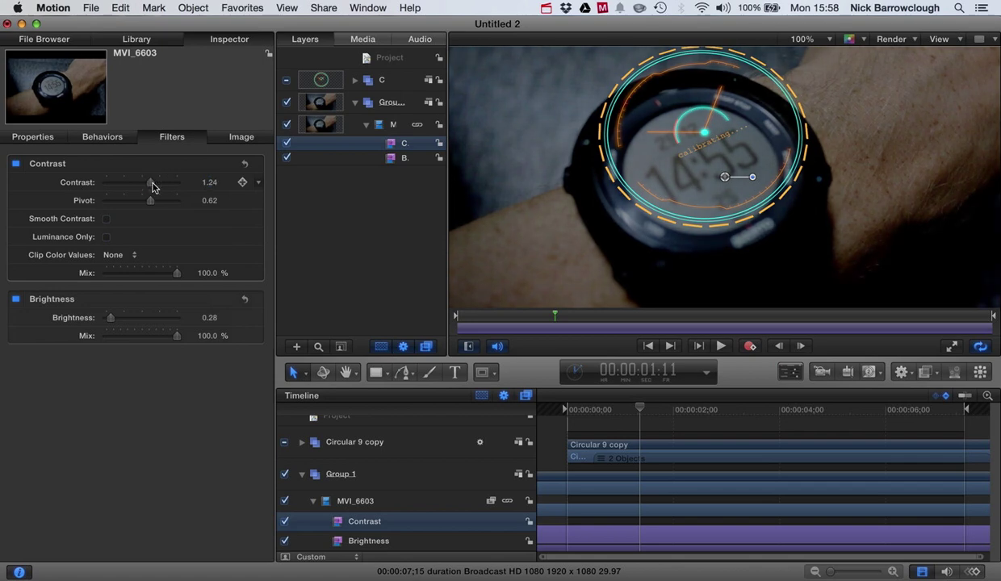
click(368, 129)
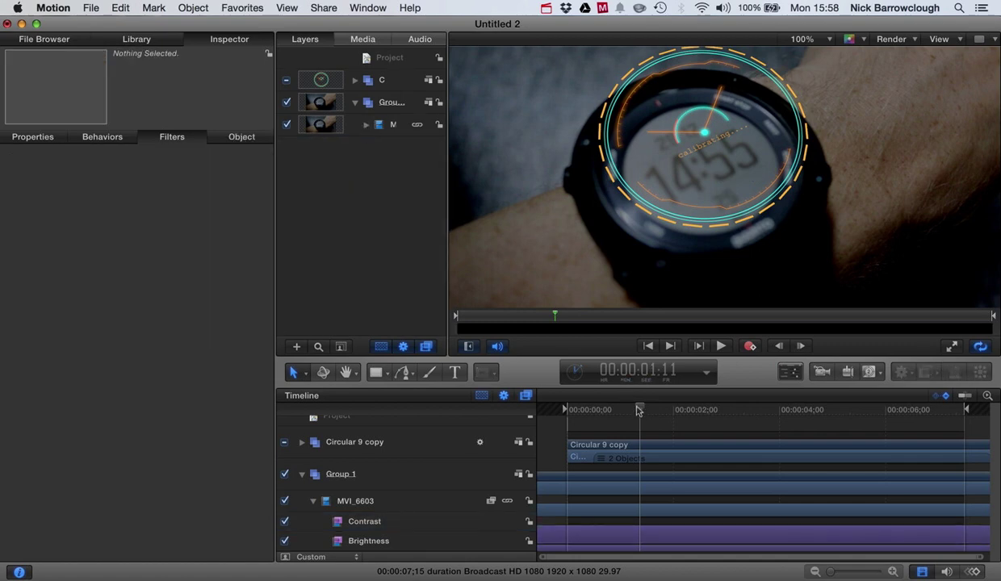
- Check the darkened footage, then apply a Glow filter to the Circular 9 copy HUD group
mouse_move(638, 411)
mouse_down()
mouse_move(561, 407)
mouse_move(694, 401)
mouse_move(653, 418)
mouse_up()
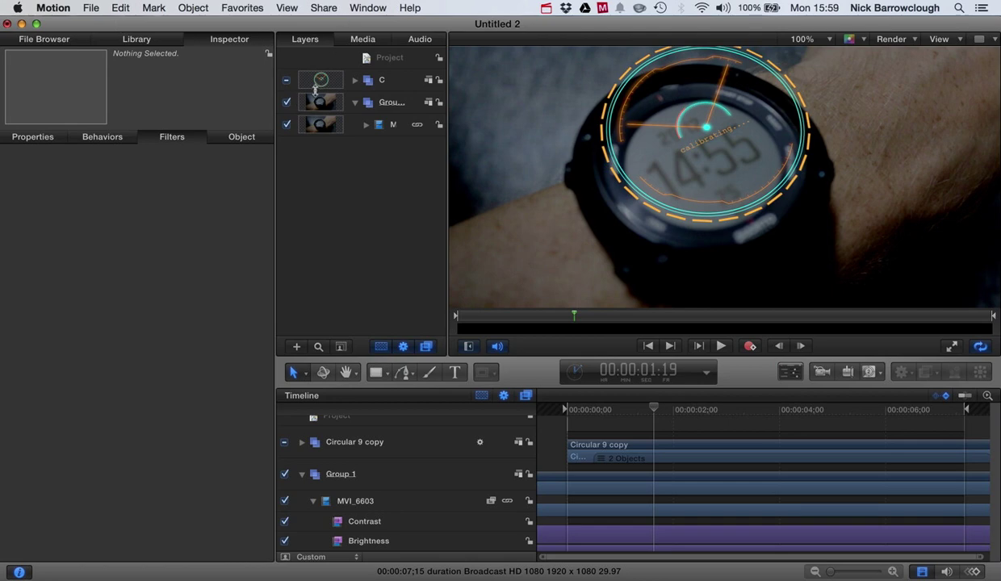
click(373, 84)
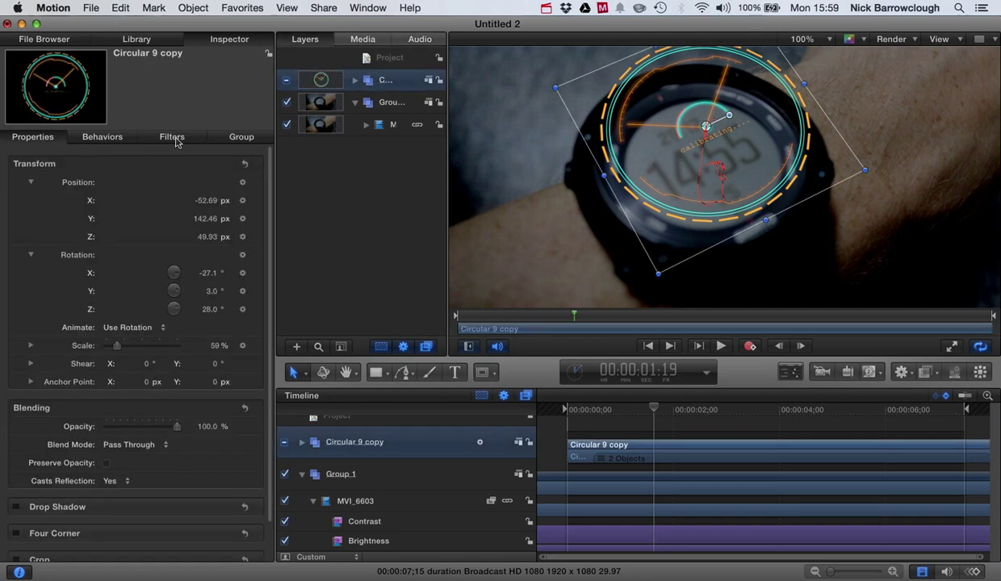
click(139, 39)
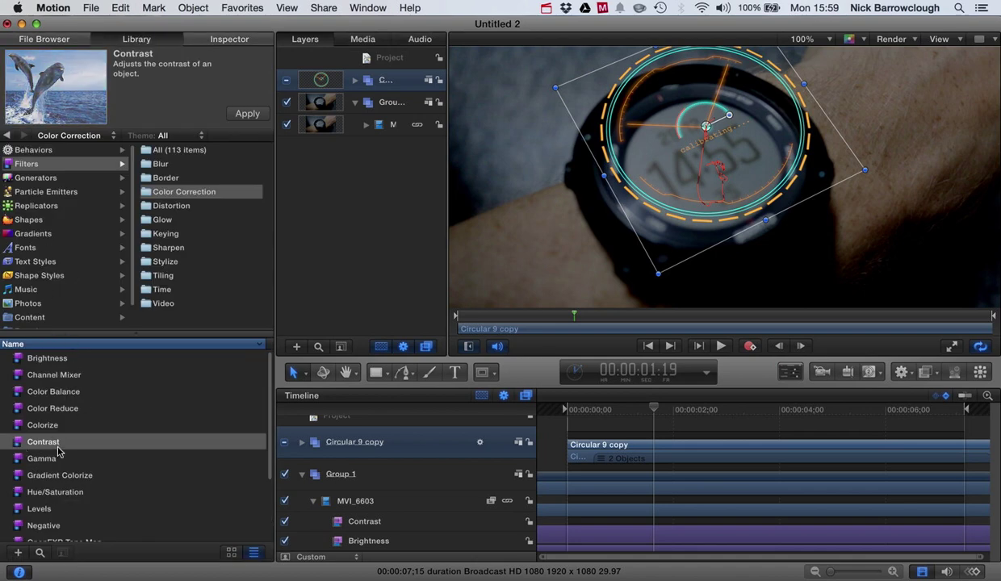
click(169, 220)
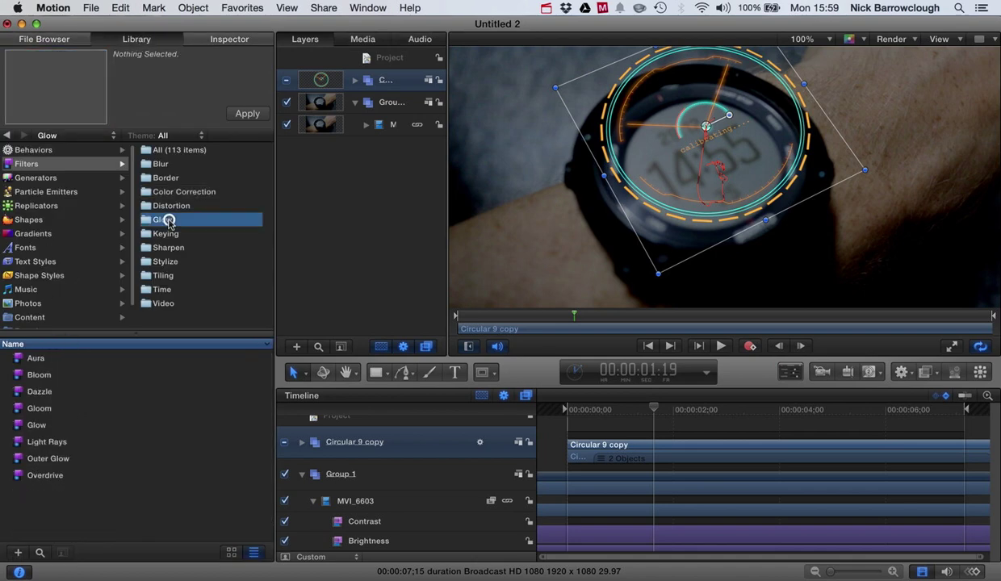
click(37, 425)
drag(36, 420, 390, 84)
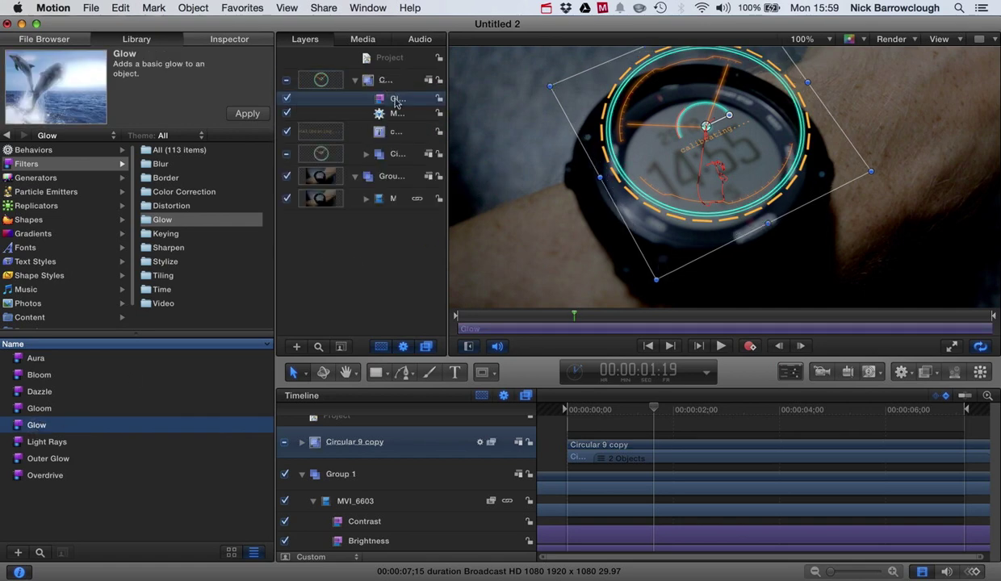
- Set the Glow filter to radius 34, opacity 1.26 and threshold 0.67
click(220, 41)
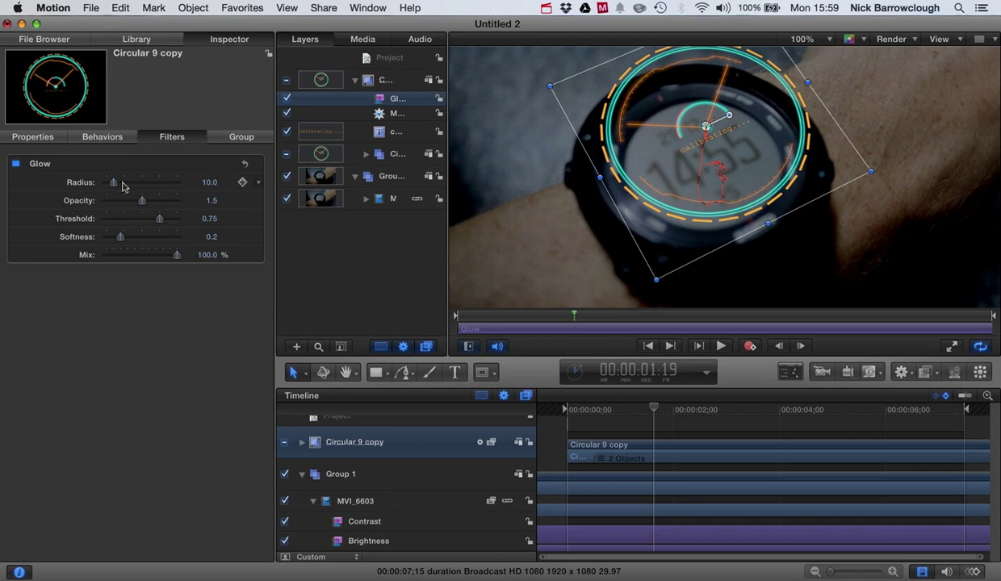
drag(114, 182, 146, 223)
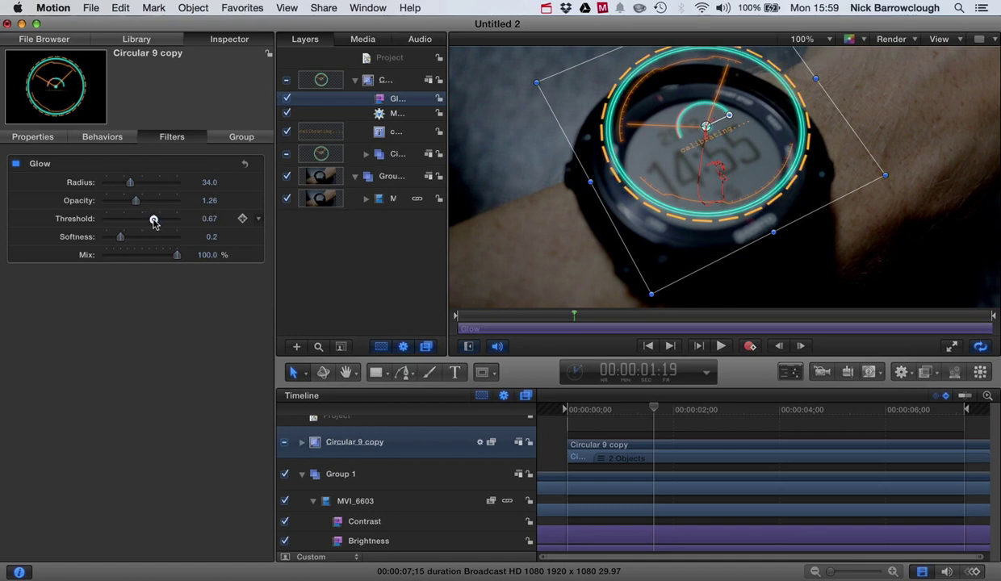
drag(153, 222, 154, 218)
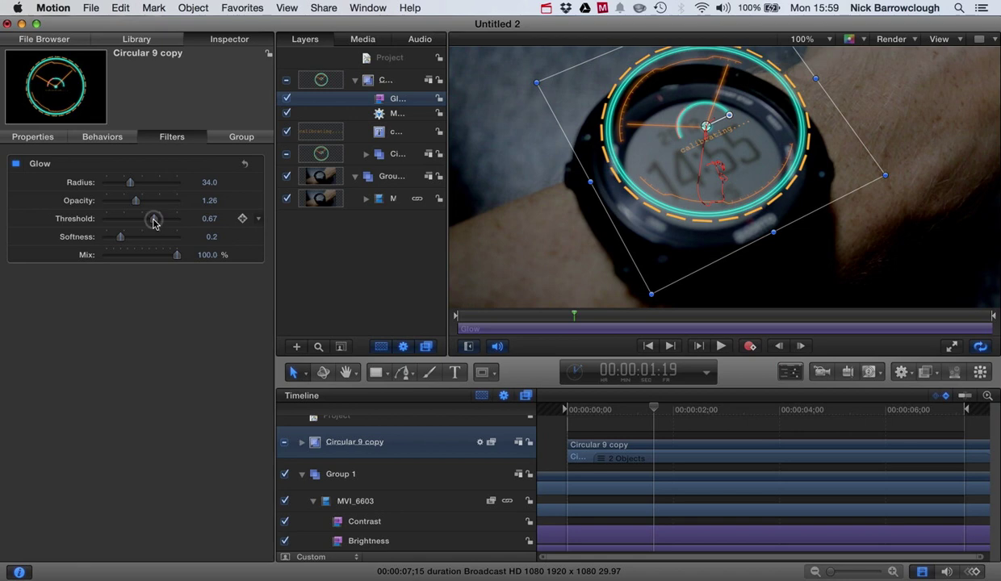
click(388, 80)
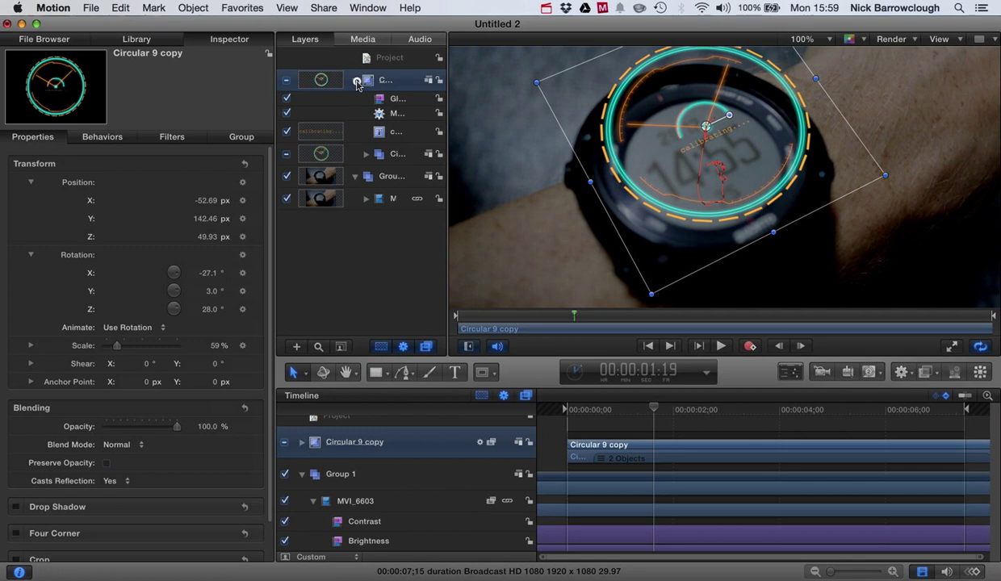
- Drop the HUD to about 37% opacity and retune Glow to radius 36, opacity 2.25, threshold 0.75
click(357, 81)
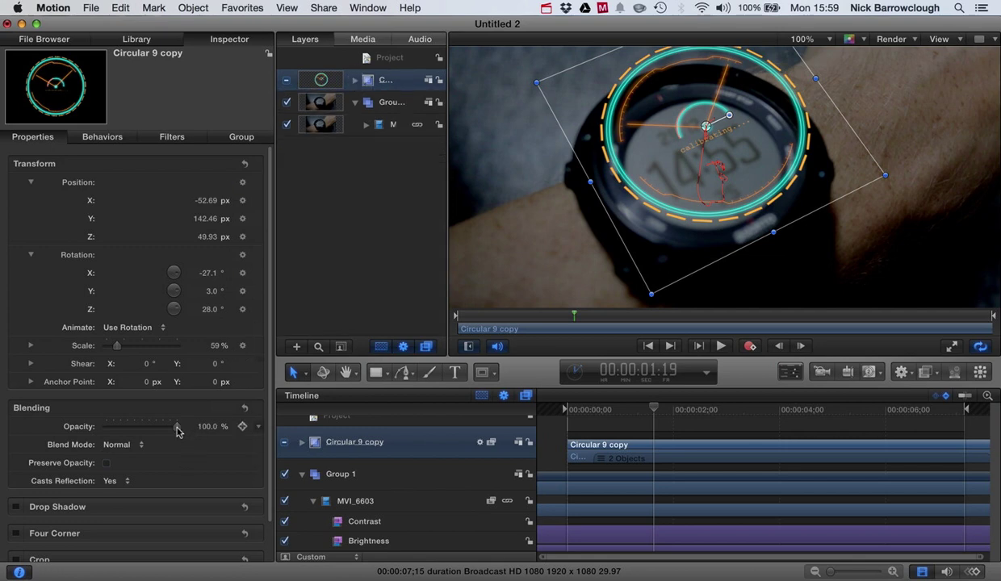
drag(177, 432, 132, 430)
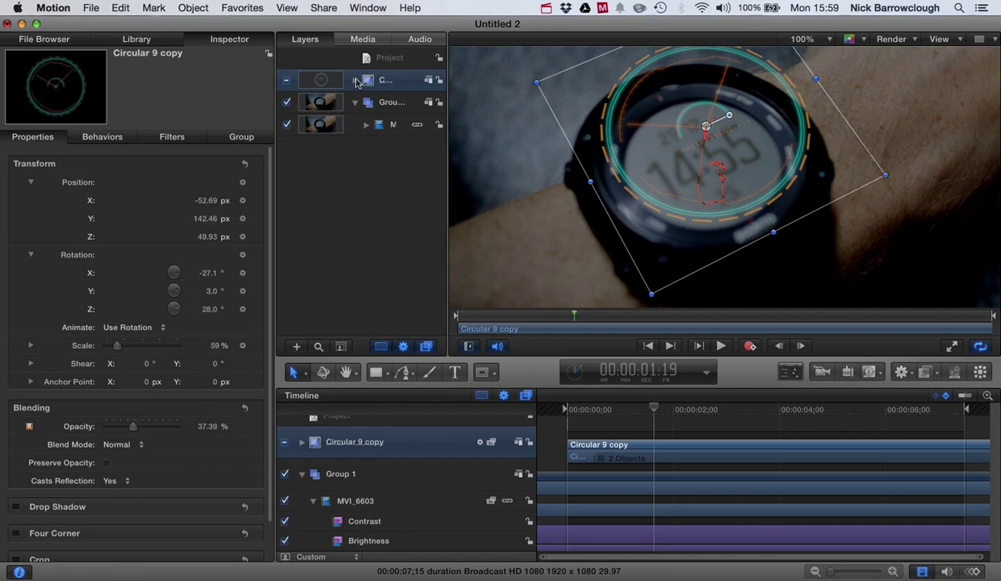
click(355, 81)
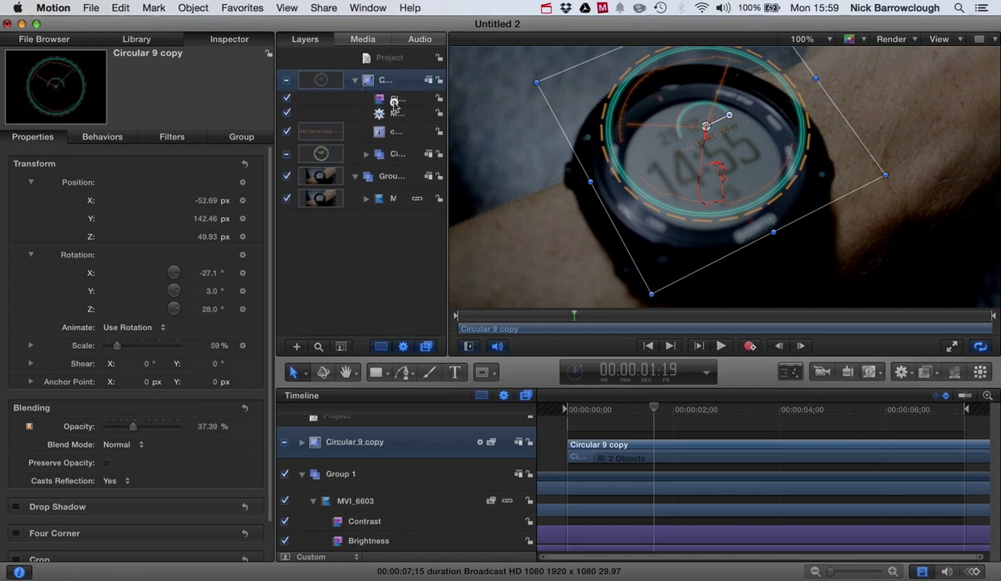
click(384, 99)
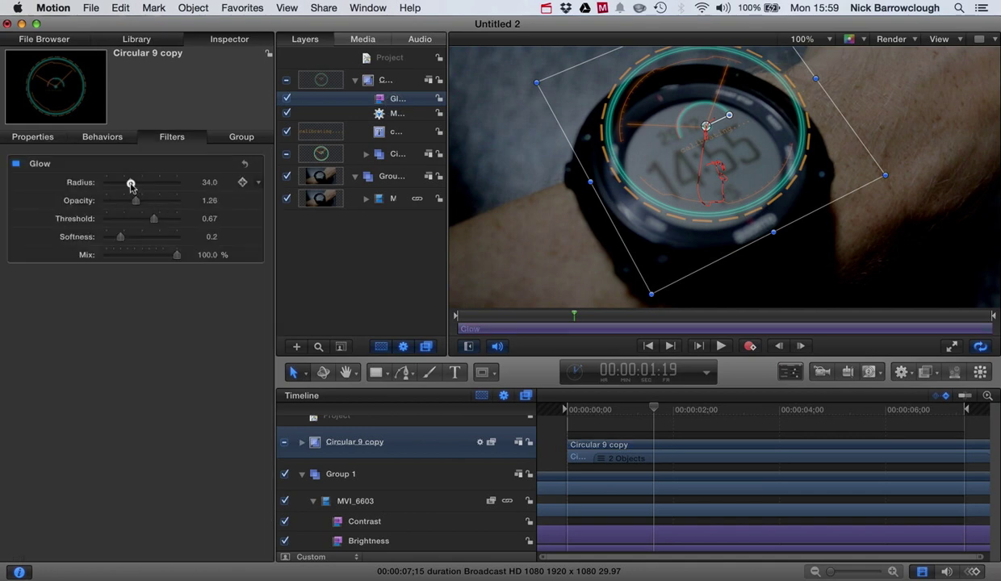
drag(131, 184, 154, 223)
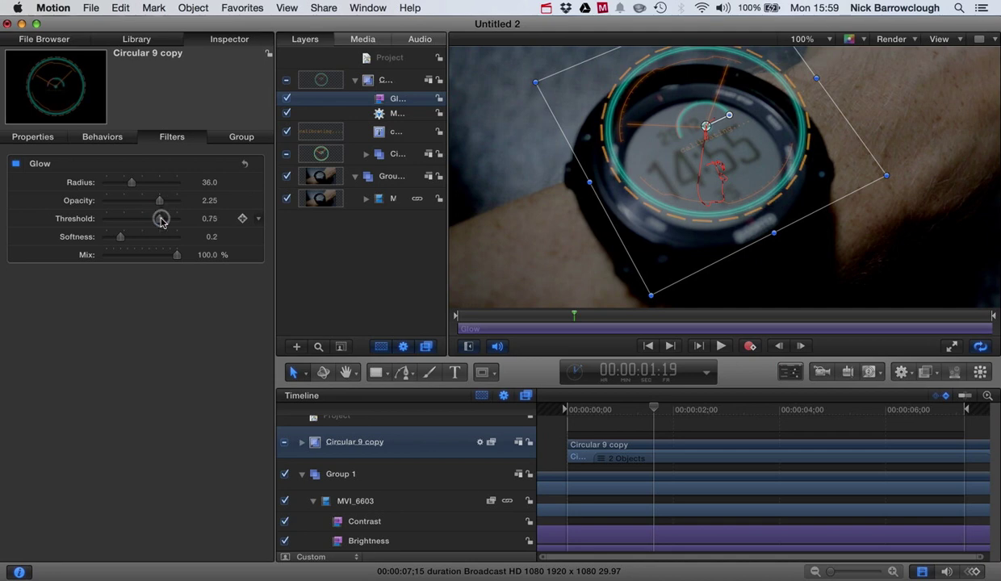
- Add Brightness and Contrast color-correction filters to the Circular 9 copy HUD group
click(136, 38)
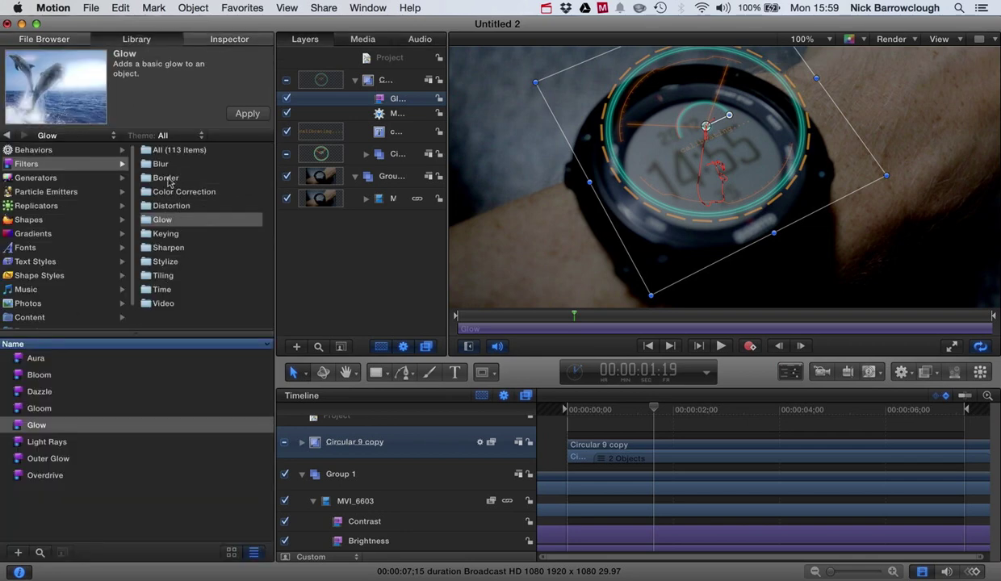
click(169, 194)
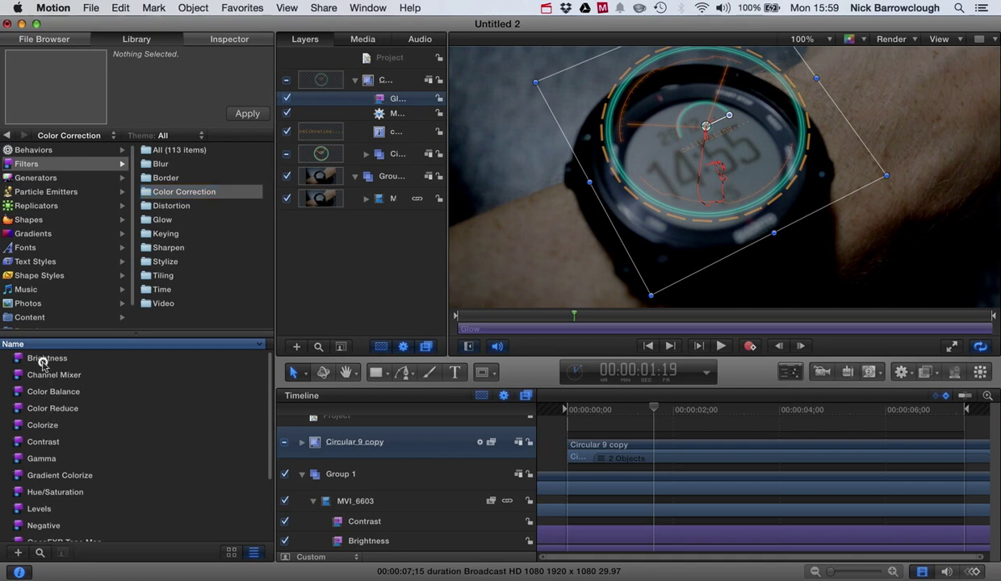
drag(42, 362, 397, 87)
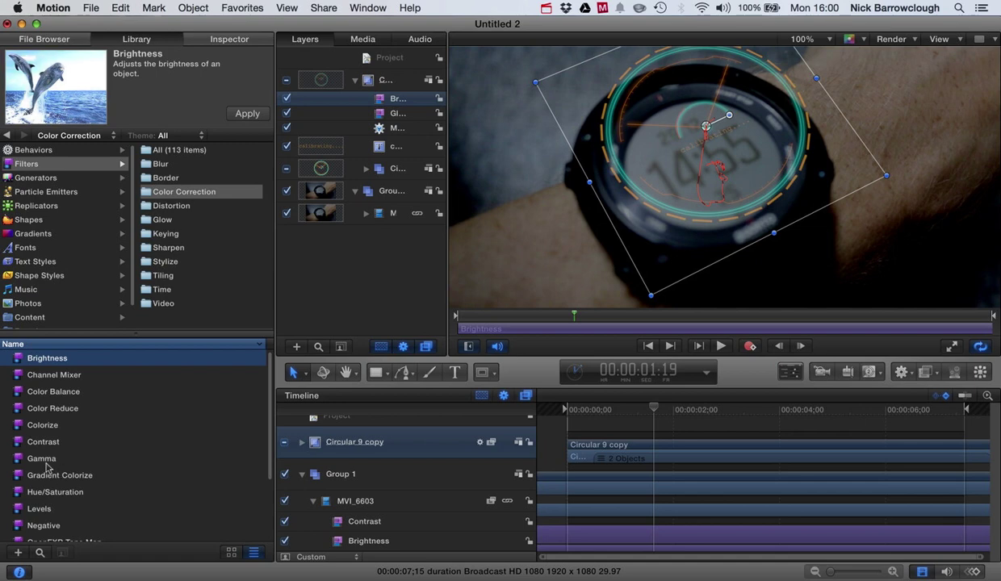
drag(42, 442, 385, 86)
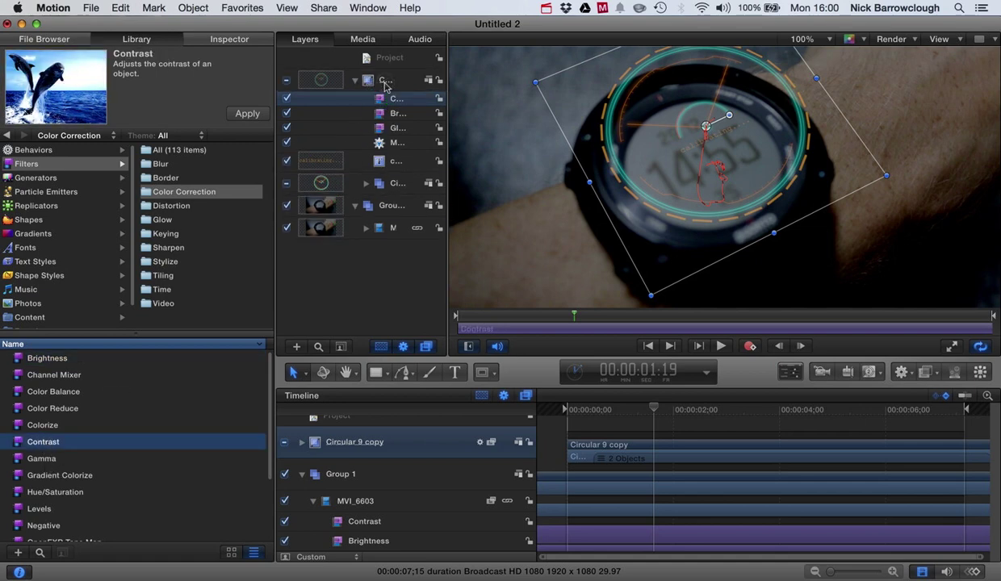
- Raise the HUD brightness to 2.03 and lower its opacity to about 25%
click(230, 38)
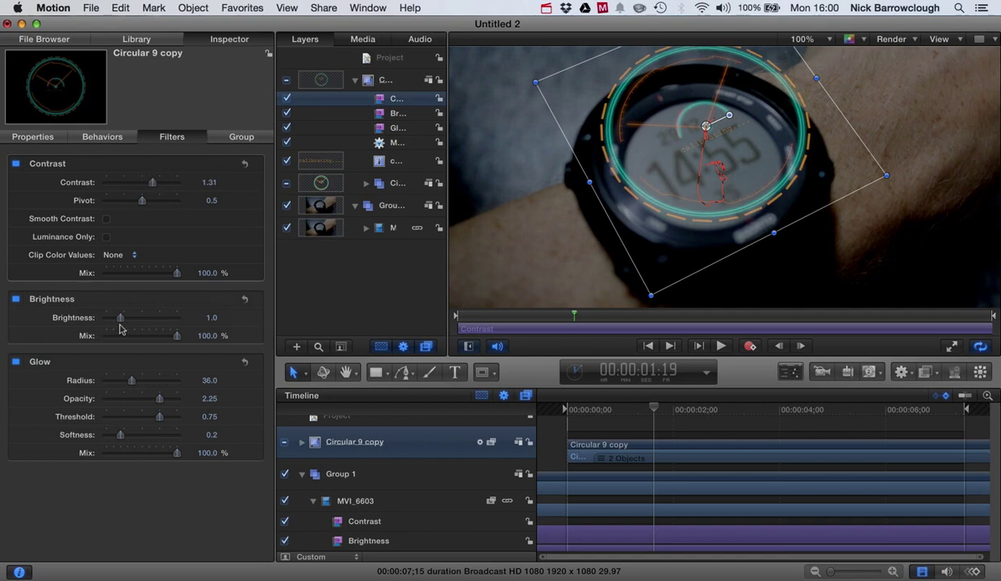
drag(122, 321, 136, 320)
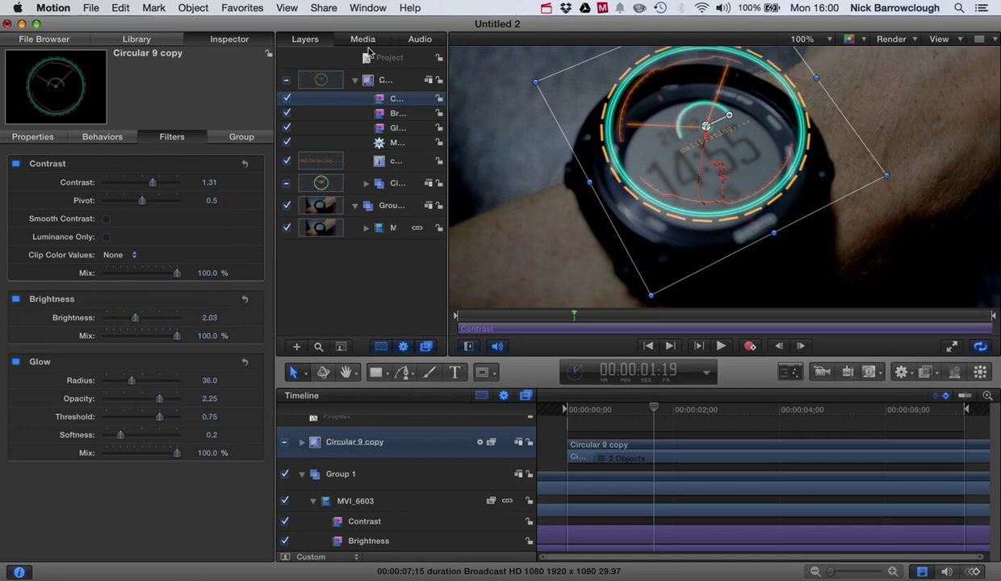
click(389, 84)
key(F1)
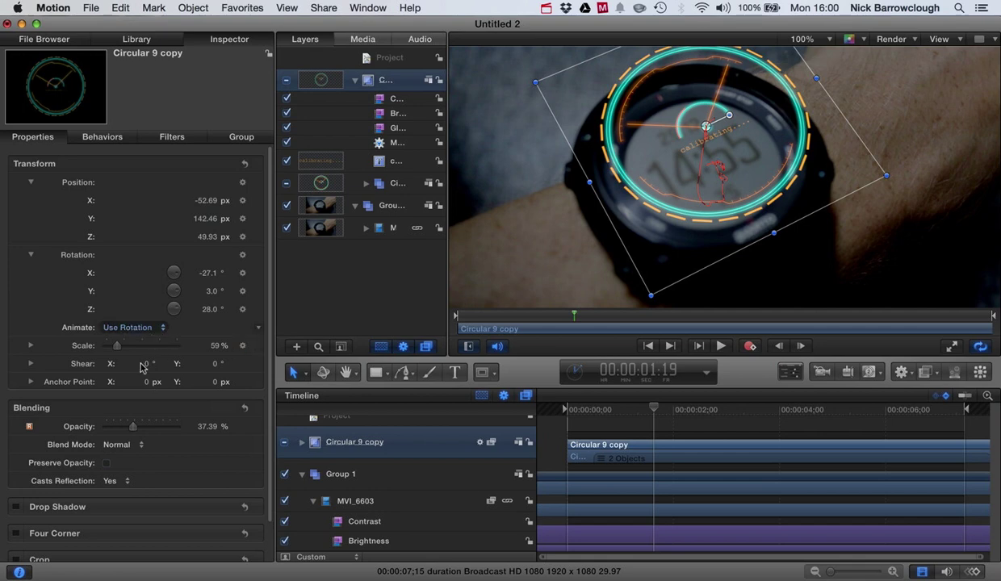
drag(131, 432, 127, 434)
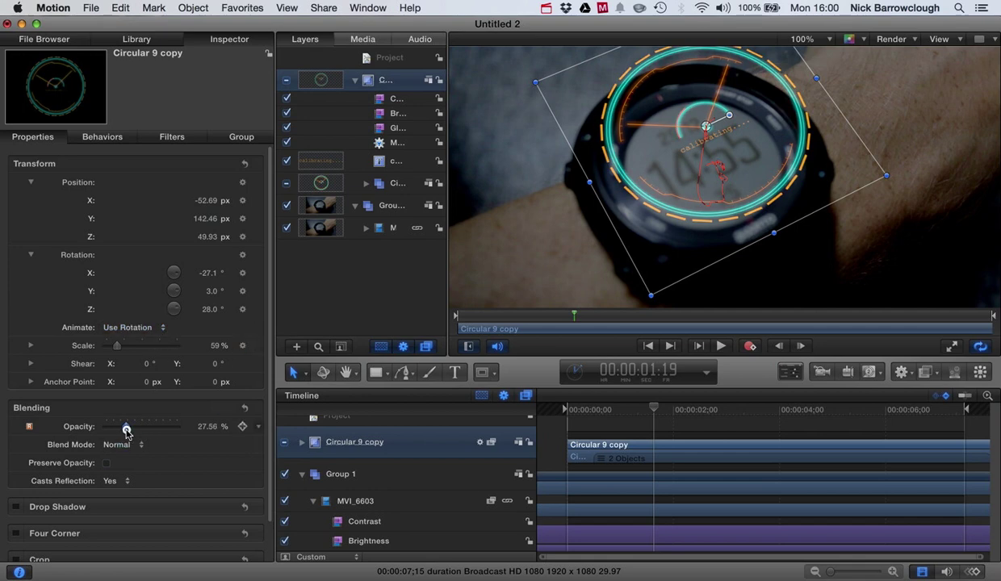
- Deselect everything and play back the clip to preview the glowing, semi-transparent HUD
click(479, 168)
click(381, 286)
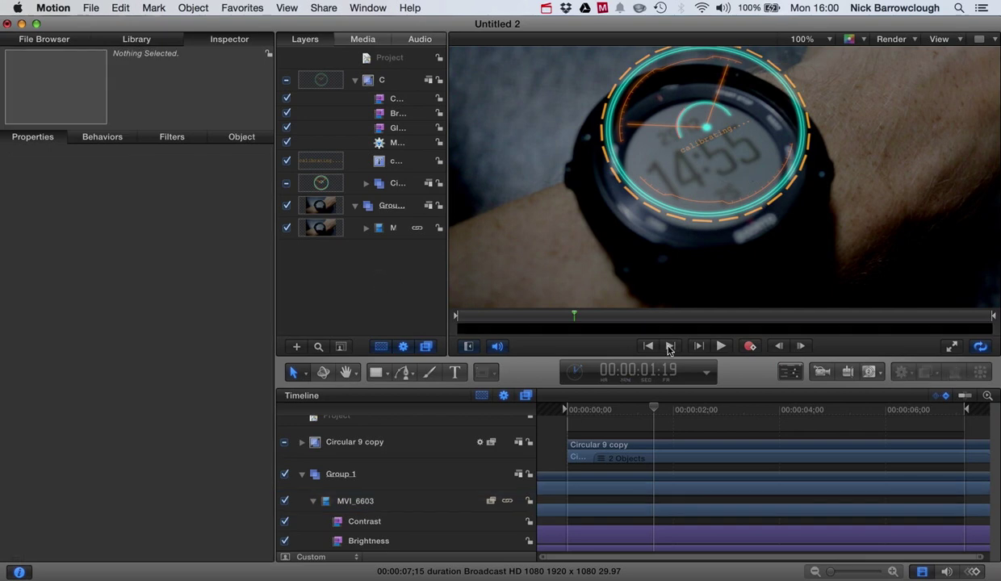
click(721, 347)
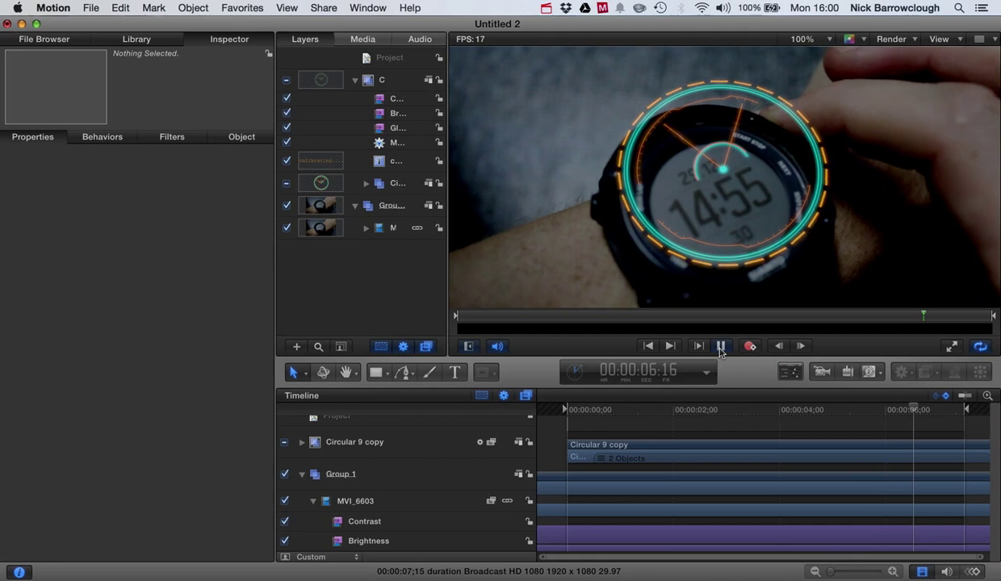
click(722, 347)
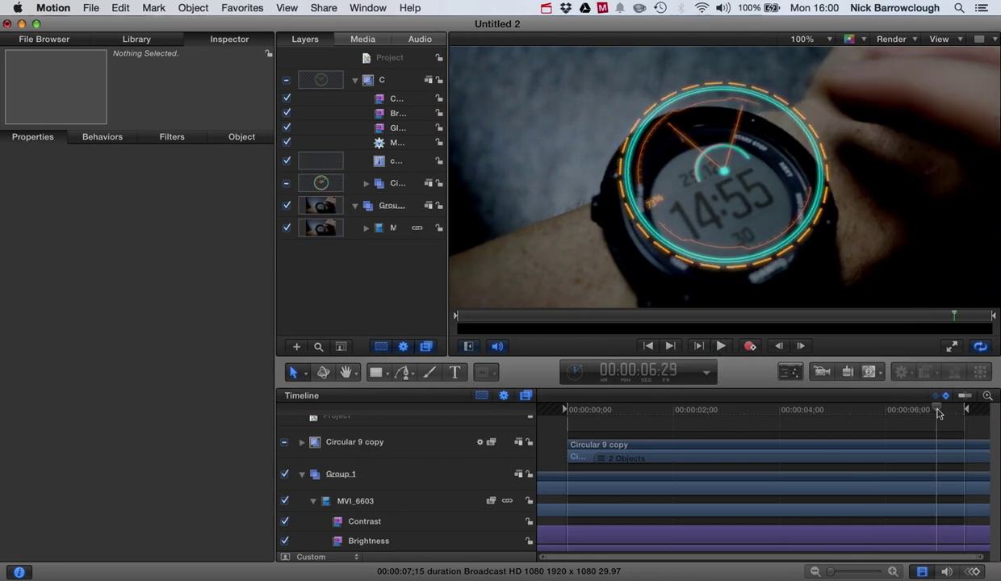
drag(938, 413, 654, 410)
- Browse the Library's Simulation behaviors and preview Random Motion
click(134, 37)
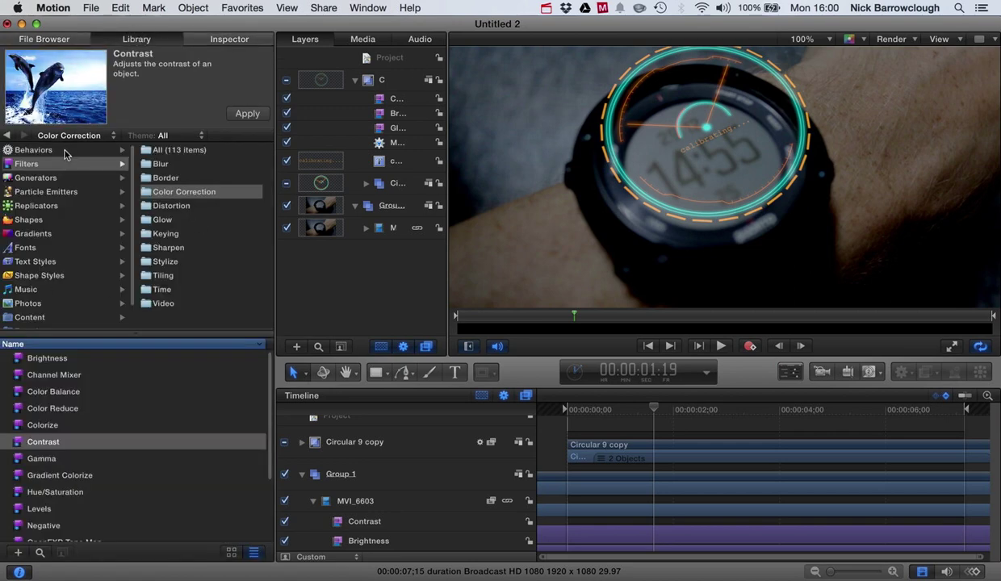
click(64, 151)
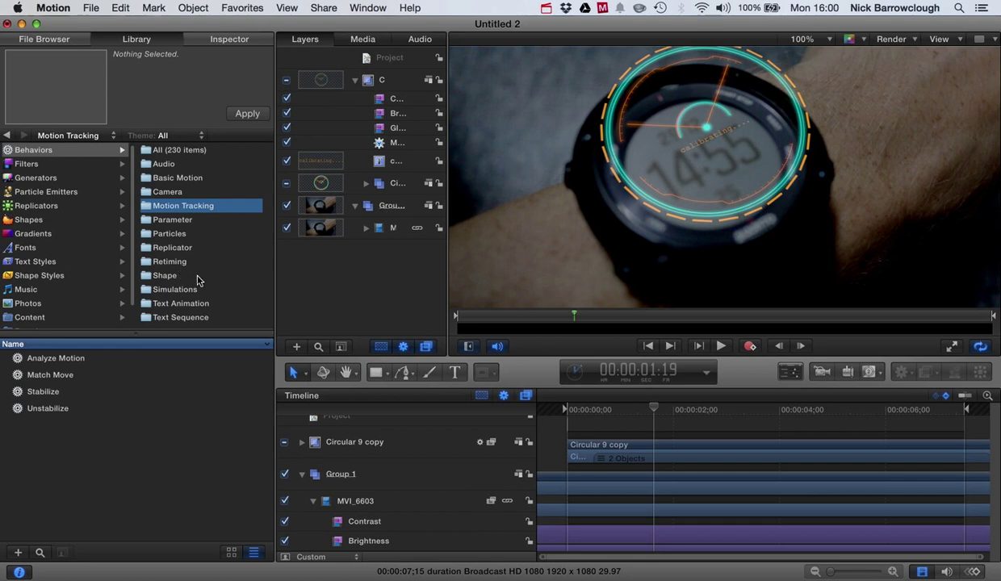
click(188, 290)
scroll(157, 481, down, 4)
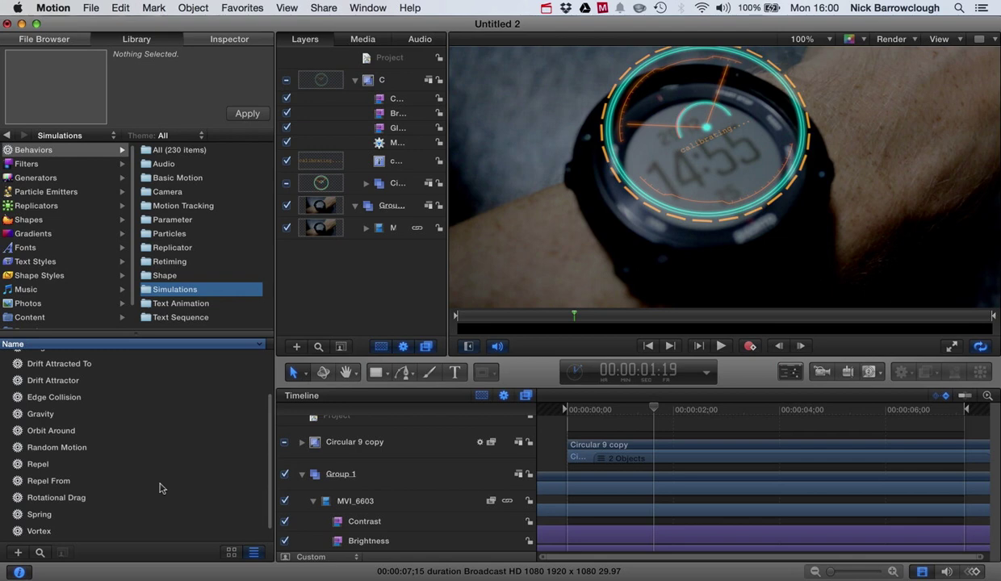
click(68, 446)
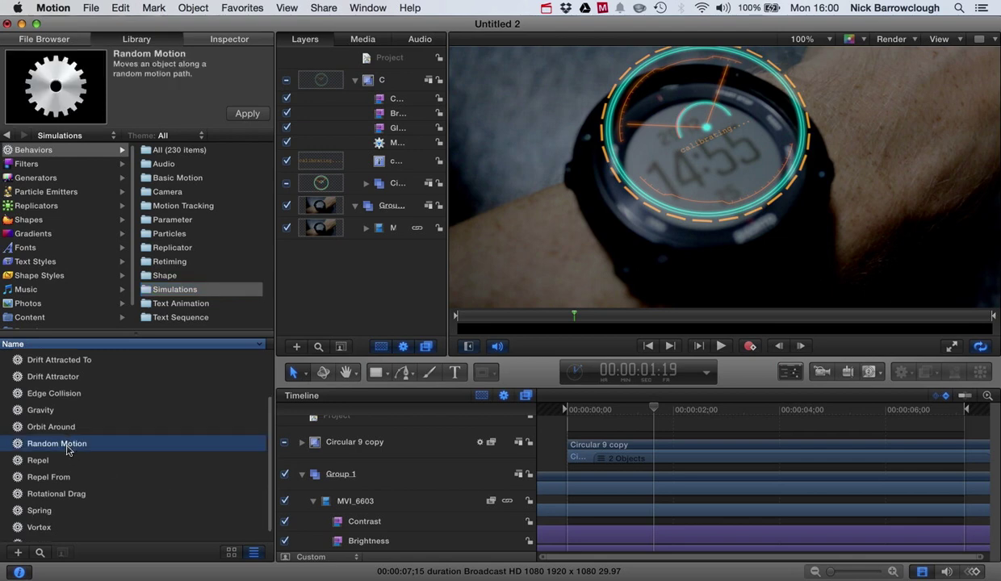
scroll(118, 487, up, 4)
scroll(118, 487, down, 4)
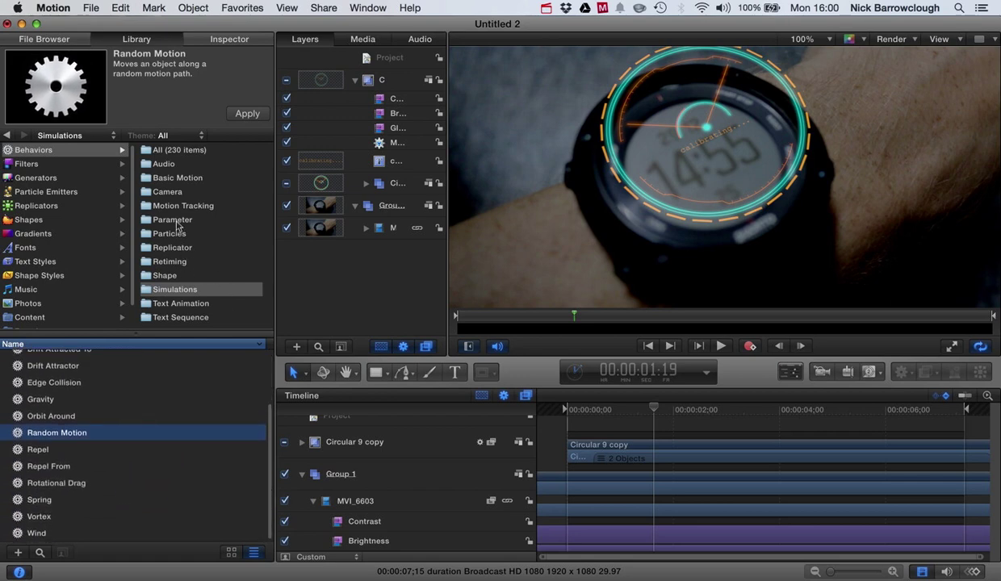
- Drag the Parameter Randomize behavior onto the Circular 9 copy group and show its properties
click(172, 220)
scroll(210, 437, down, 3)
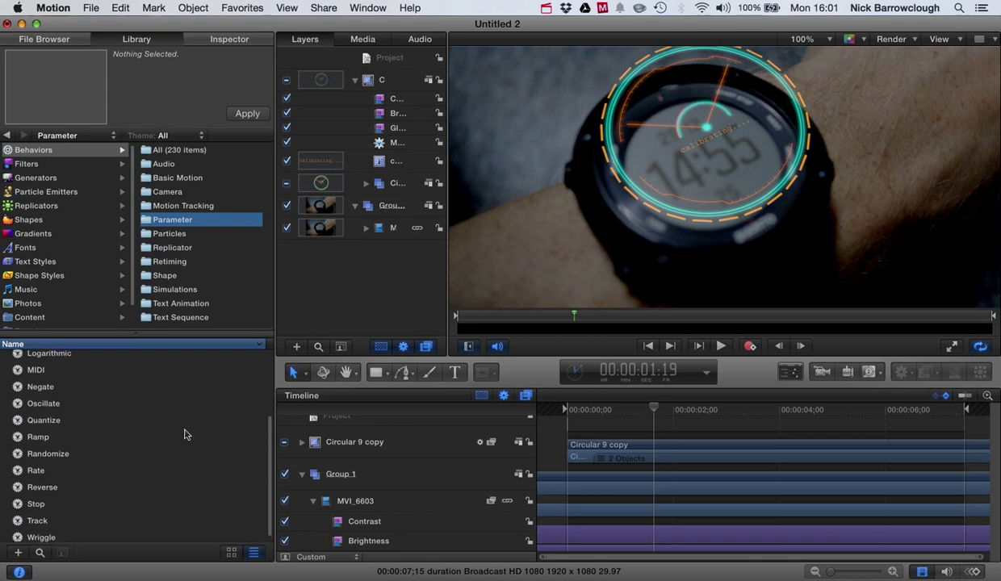
click(64, 455)
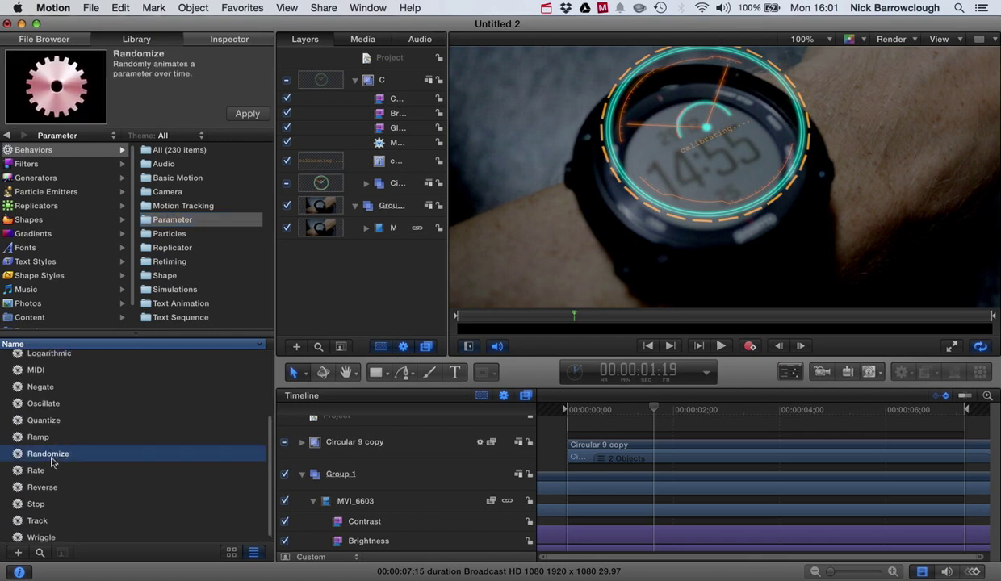
drag(50, 457, 368, 81)
click(368, 82)
click(218, 42)
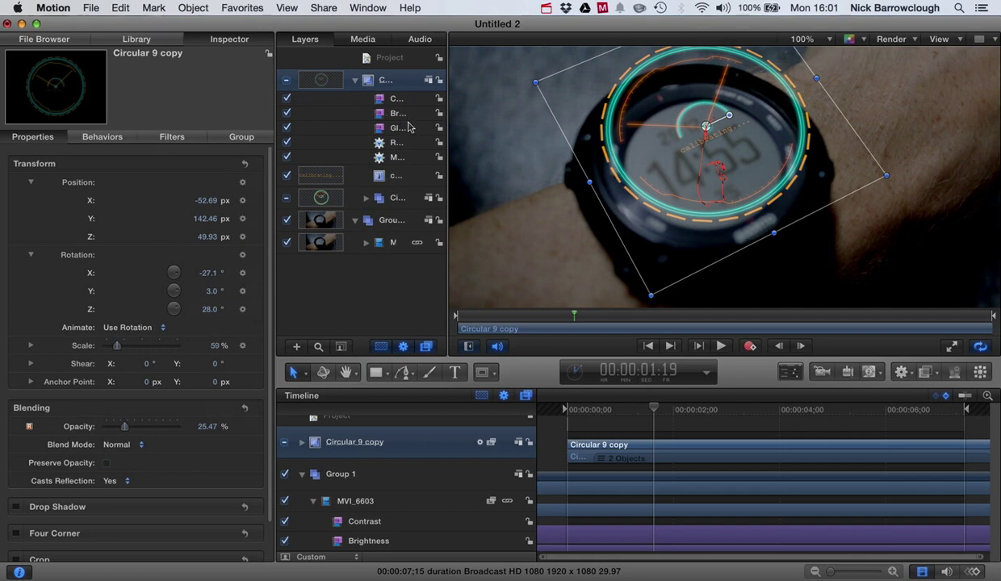
- Make Randomize flicker the HUD's opacity, adjust its amount, and preview the flicker
click(394, 145)
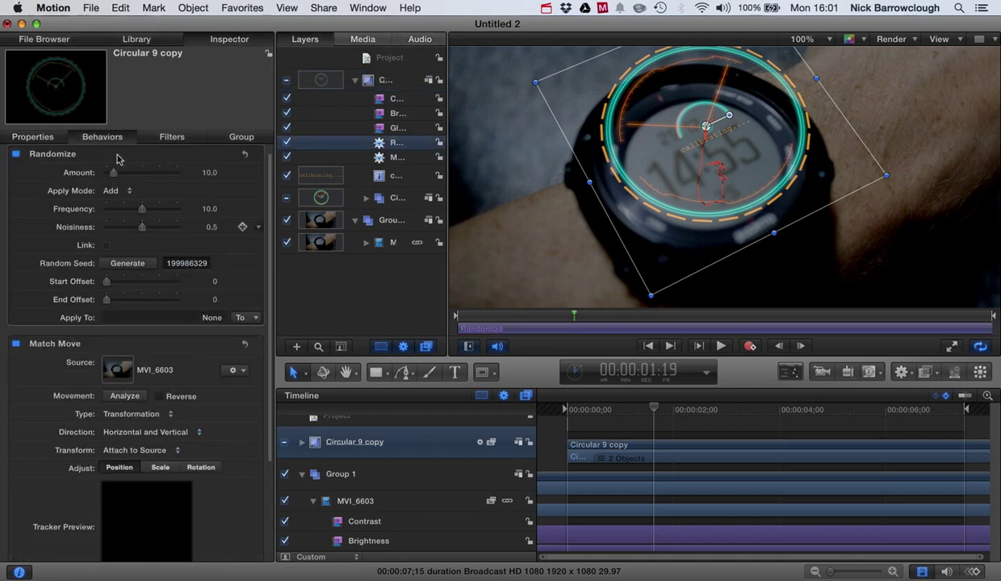
click(246, 318)
mouse_move(258, 334)
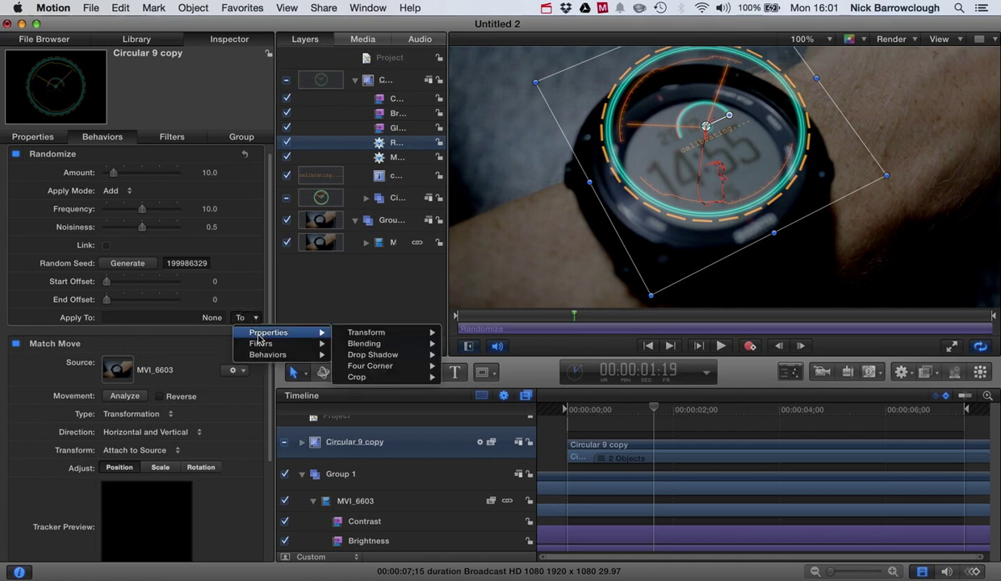
mouse_move(365, 347)
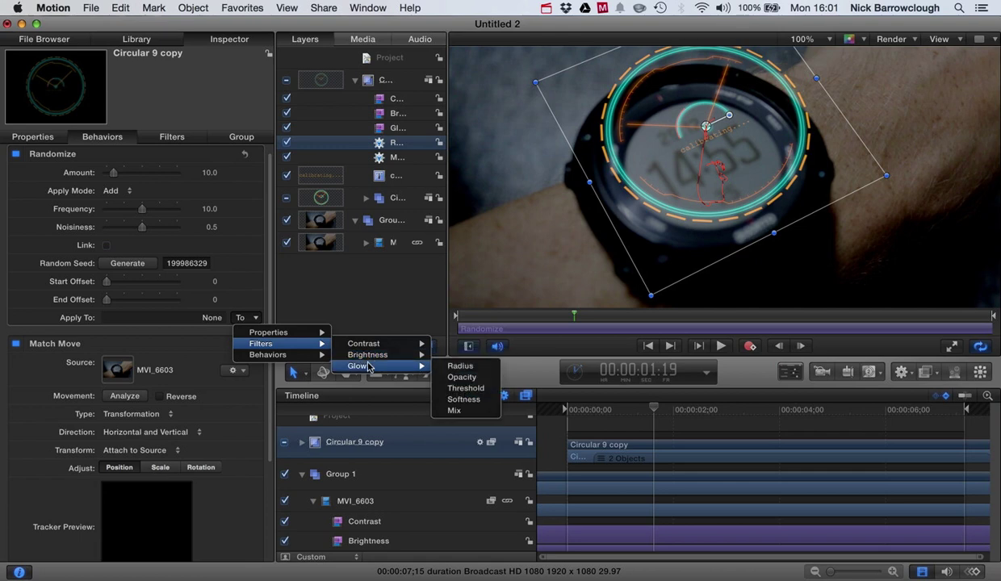
mouse_move(289, 334)
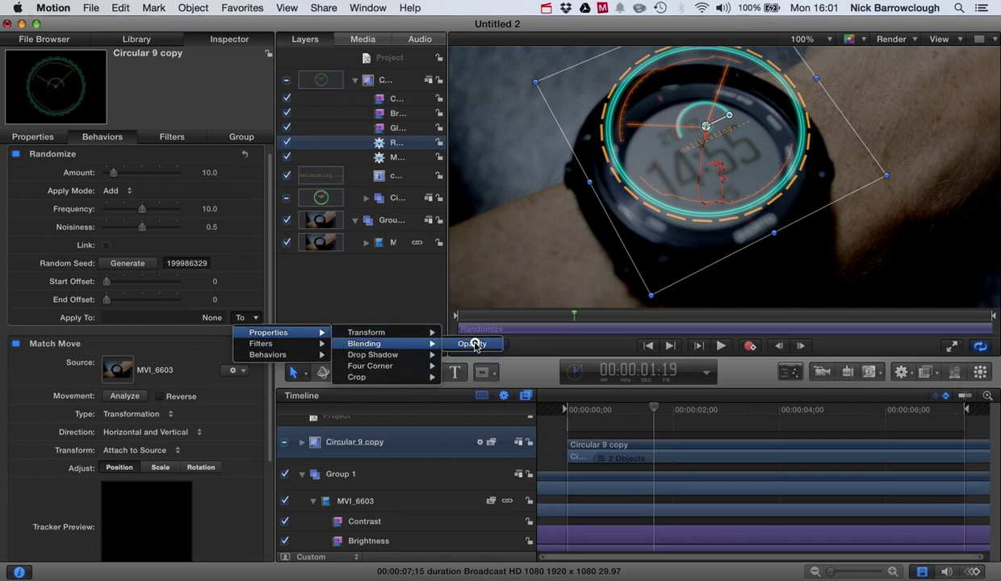
click(475, 345)
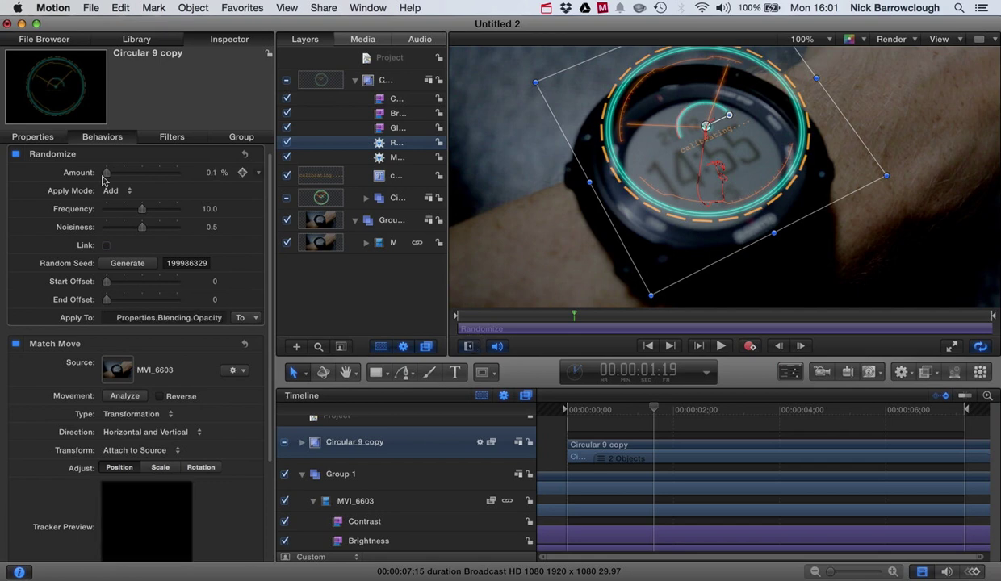
drag(125, 176, 122, 177)
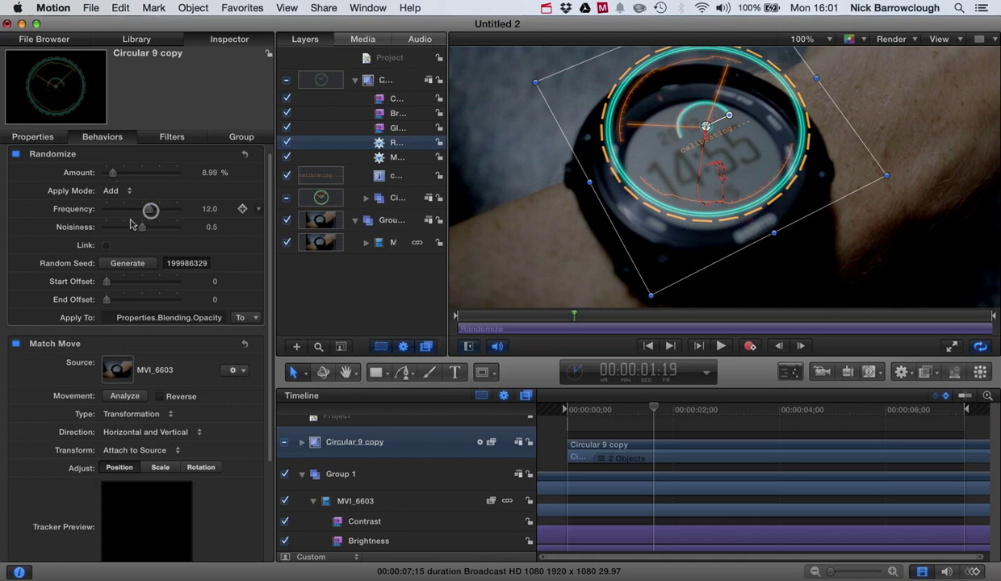
click(722, 346)
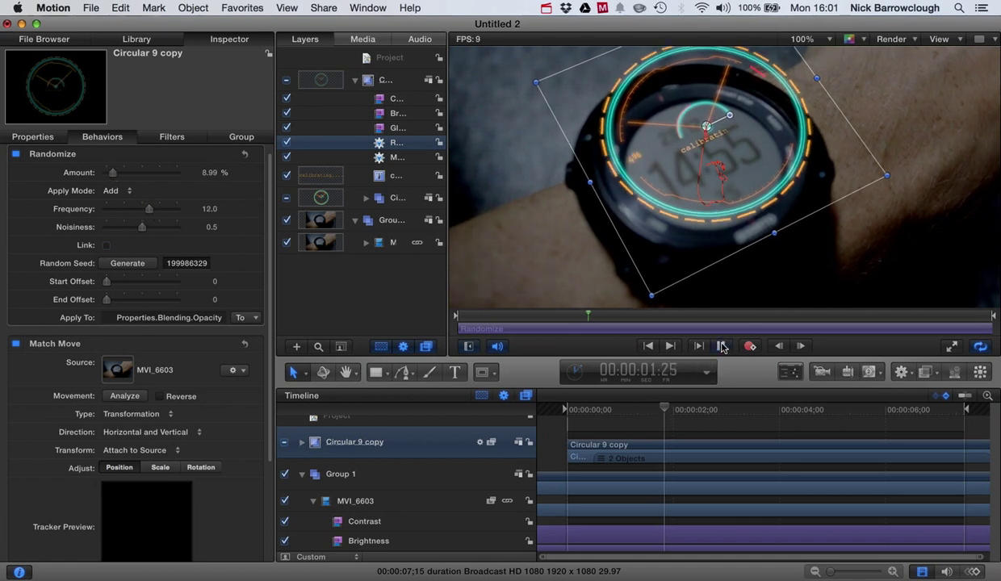
click(722, 346)
click(378, 81)
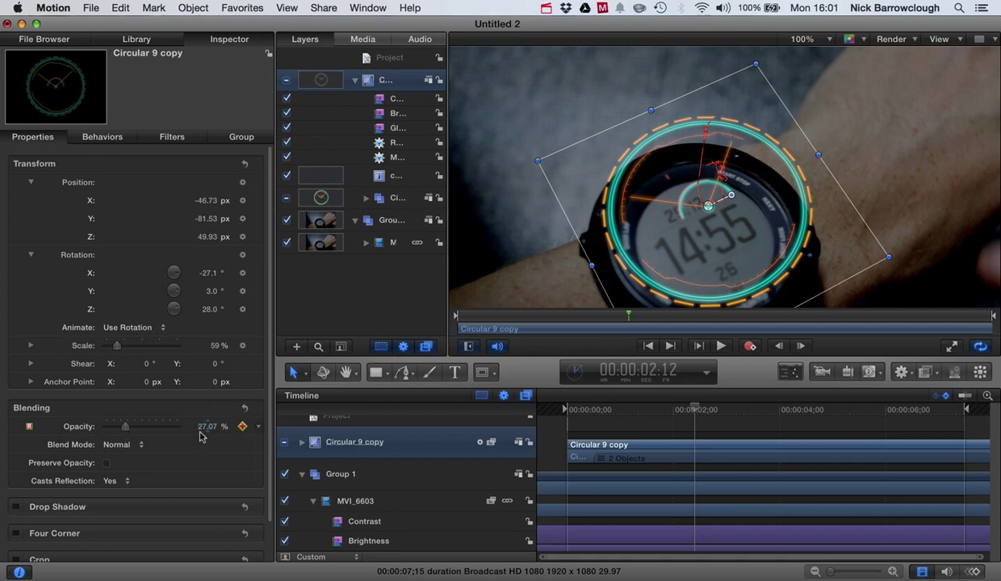
drag(695, 411, 672, 429)
- Lower the Randomize frequency to 11.0 and check the gentler flicker on playback
click(396, 144)
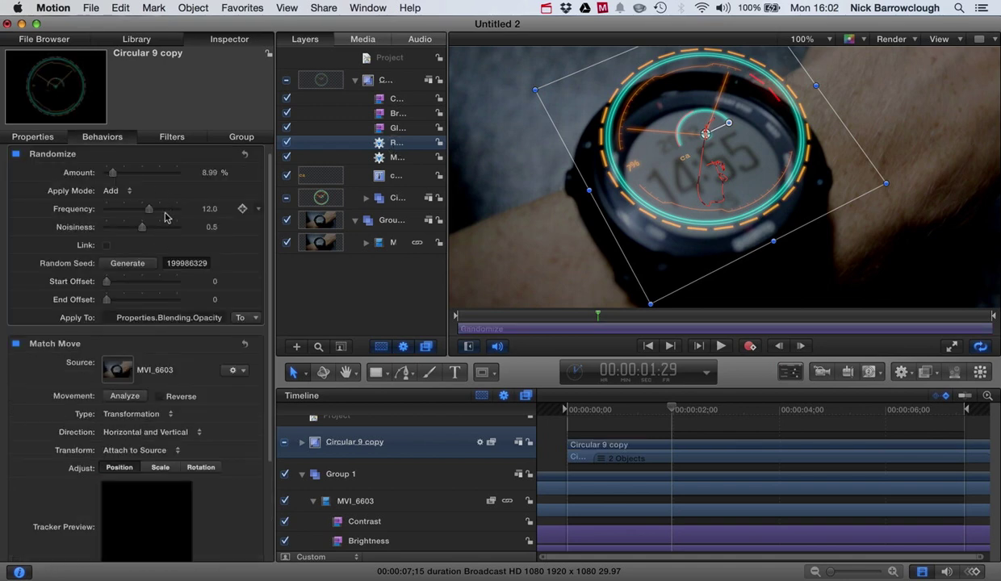
drag(148, 212, 145, 213)
key(space)
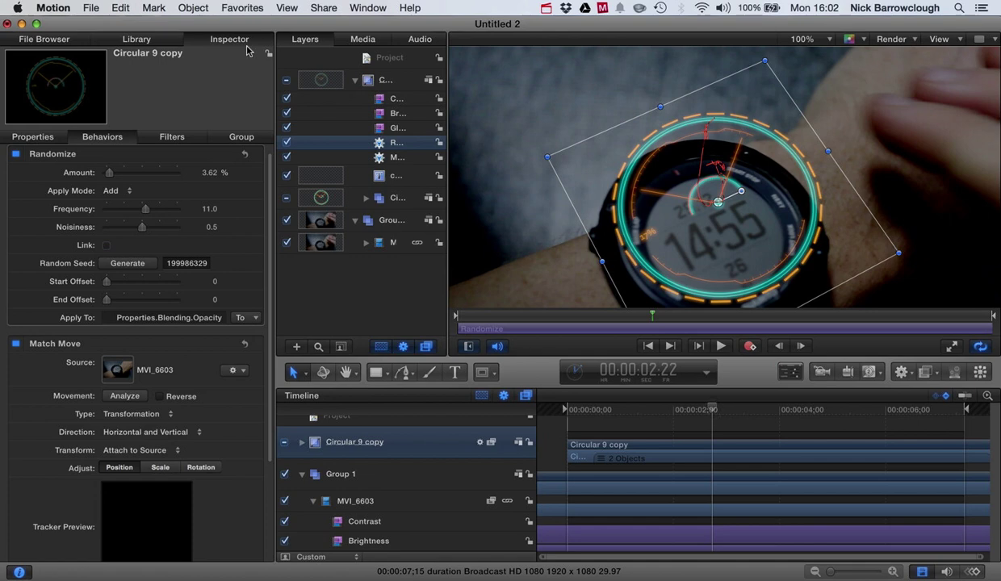
click(392, 85)
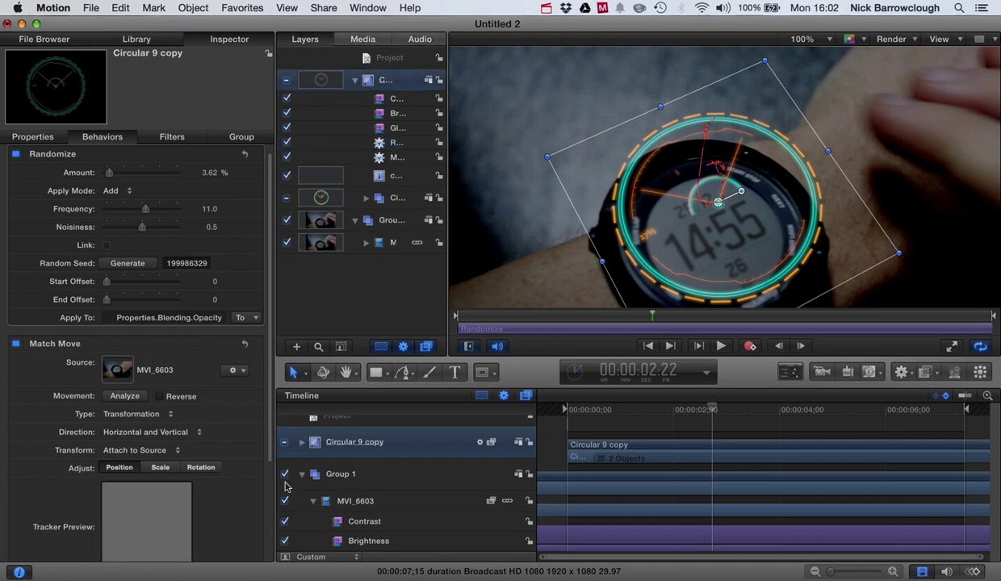
click(613, 459)
mouse_move(713, 409)
mouse_down()
mouse_move(627, 422)
mouse_move(662, 411)
mouse_up()
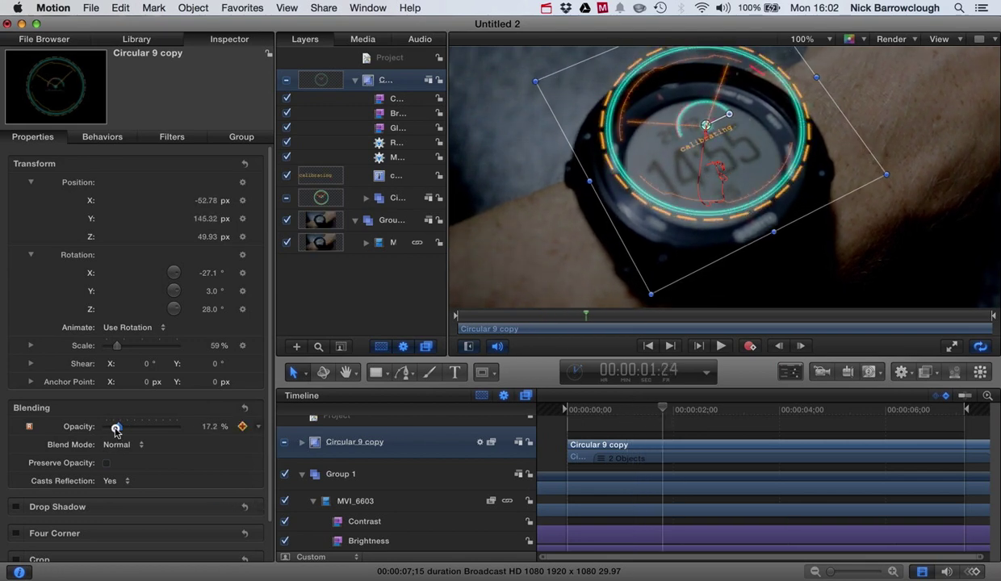
- Drop the HUD opacity to 11.5% and raise the Randomize flicker amount
drag(115, 430, 112, 427)
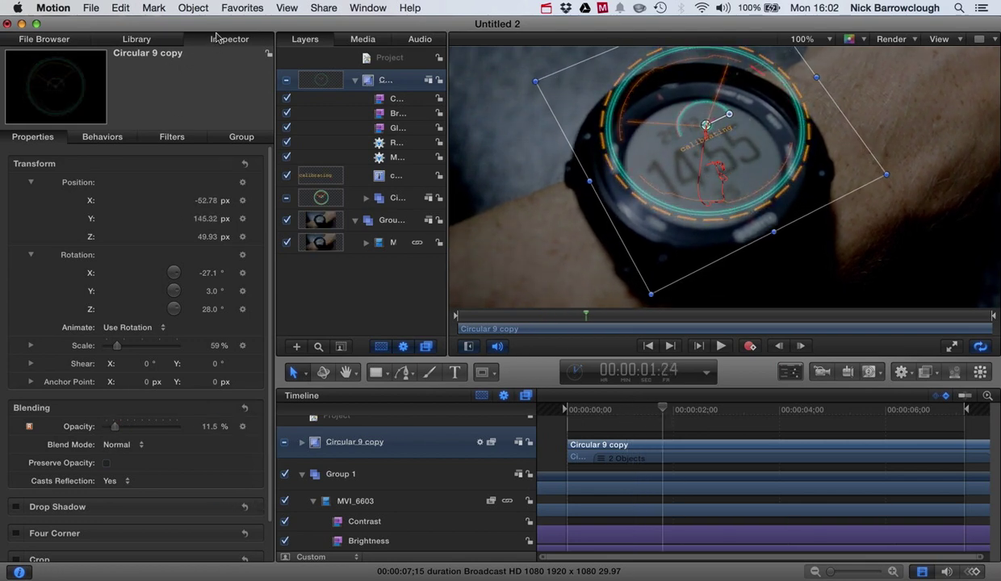
click(393, 143)
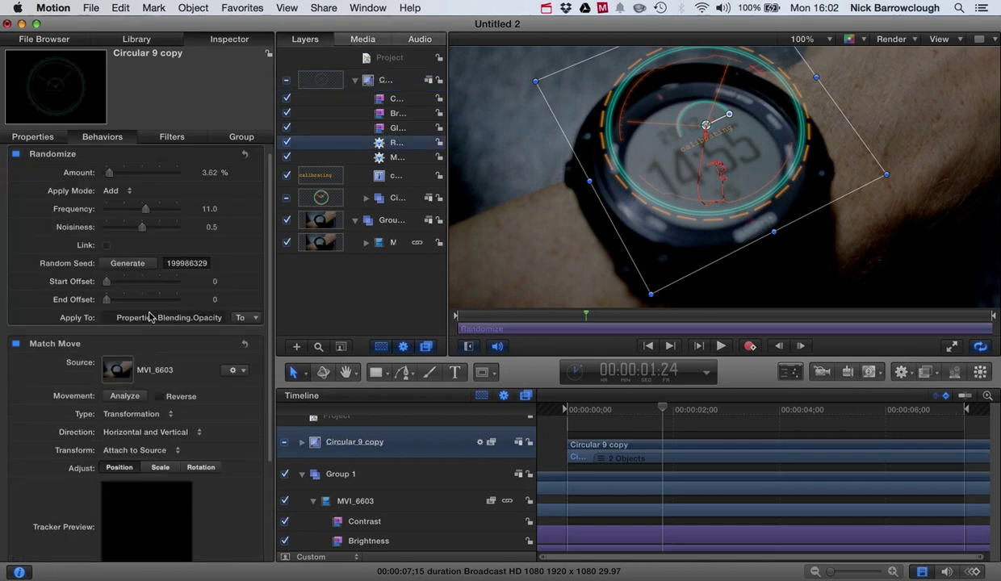
drag(113, 176, 122, 174)
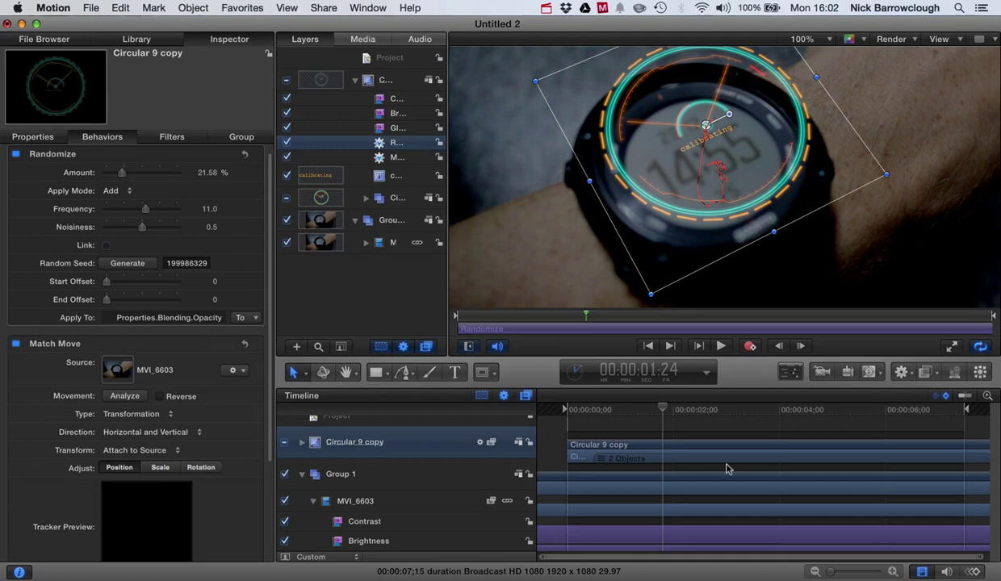
- Play back the flickering HUD, then deselect everything and preview the clean result
drag(664, 410, 626, 409)
click(722, 347)
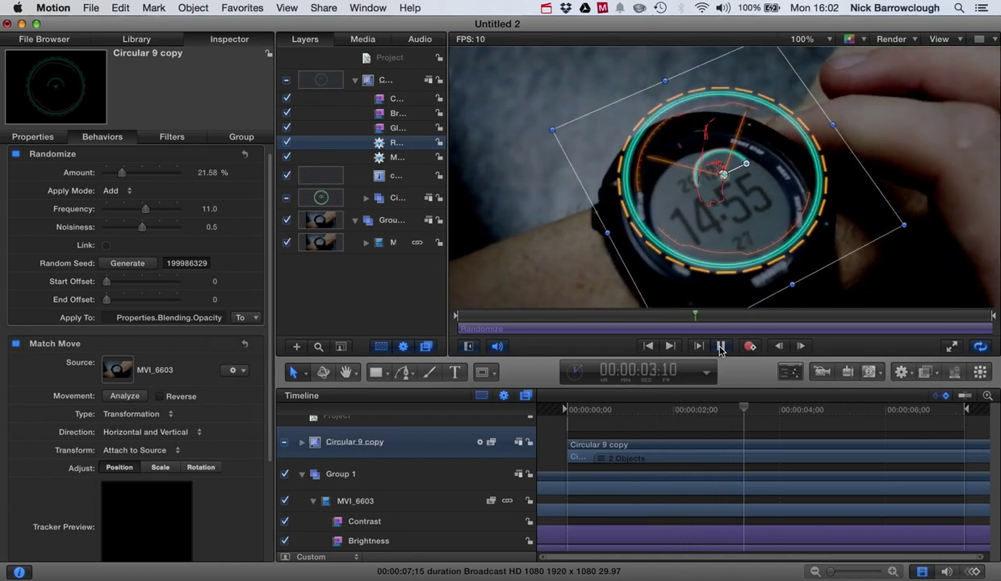
click(721, 346)
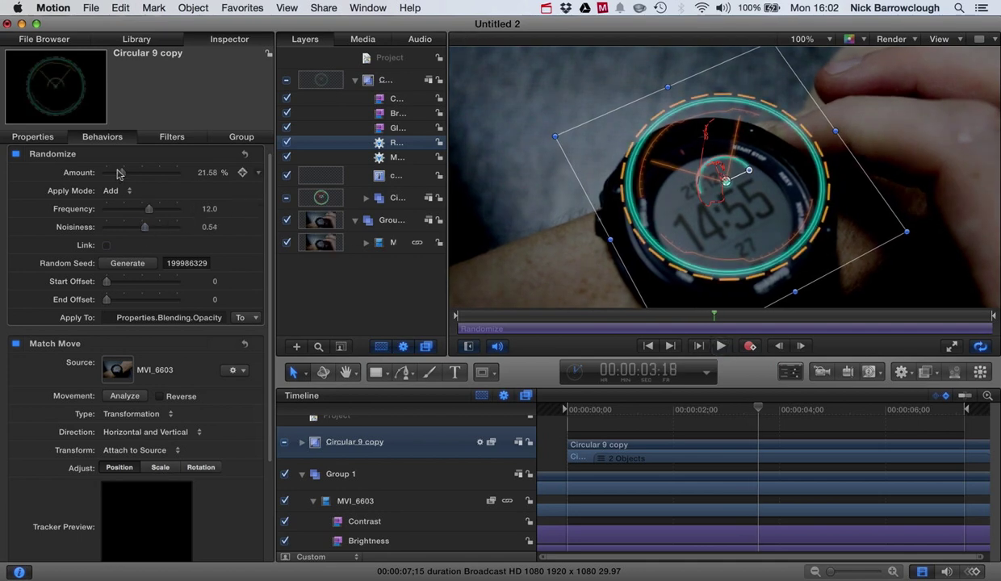
click(724, 346)
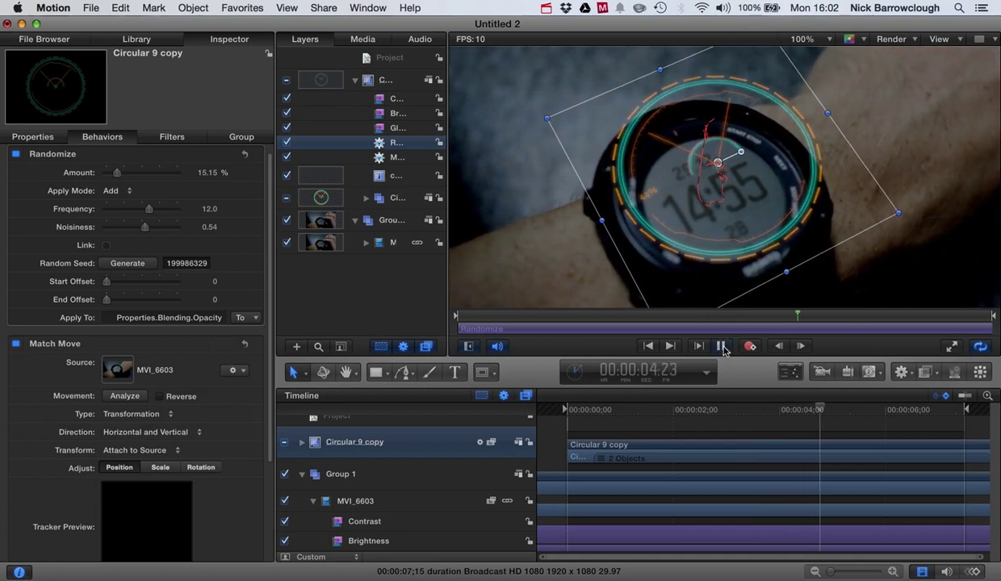
click(724, 347)
click(345, 279)
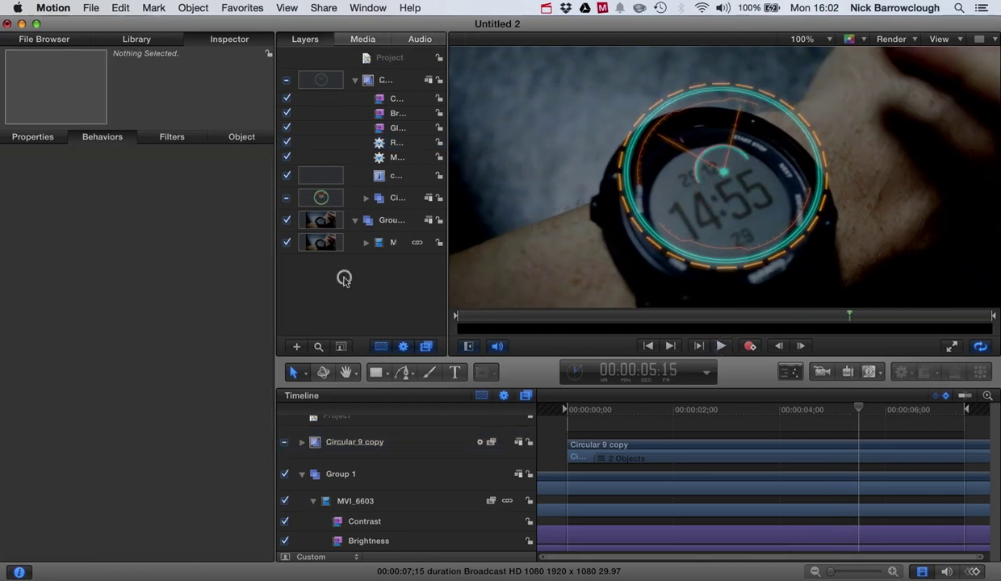
click(724, 346)
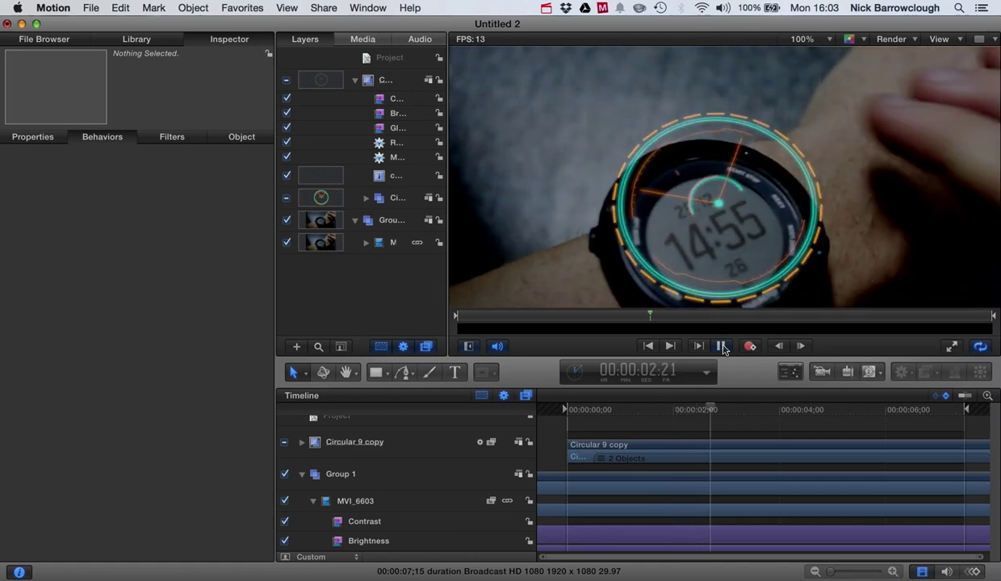
click(723, 347)
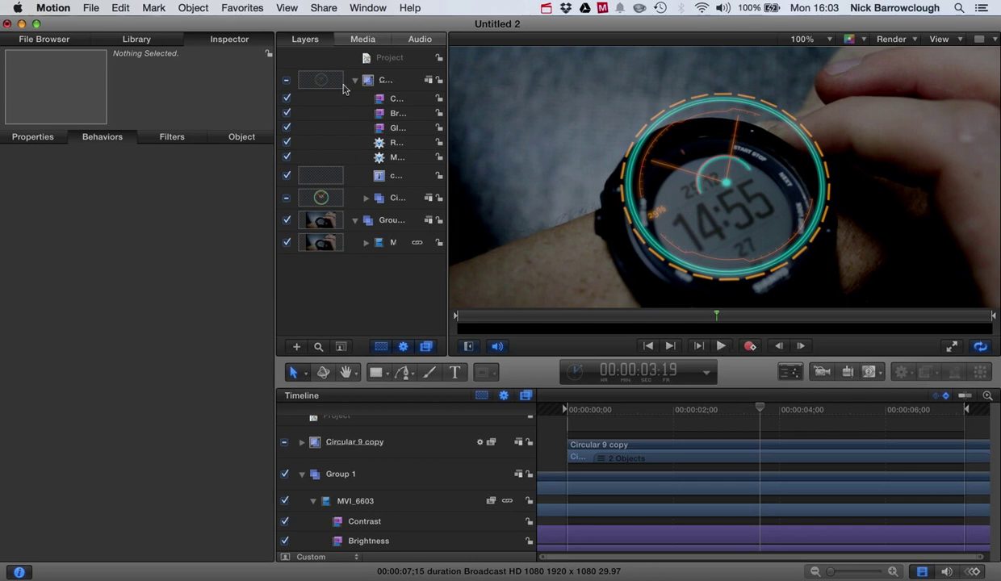
- Apply a Wriggle behavior to the Circular 9 copy group and preview it from the clip start
click(391, 84)
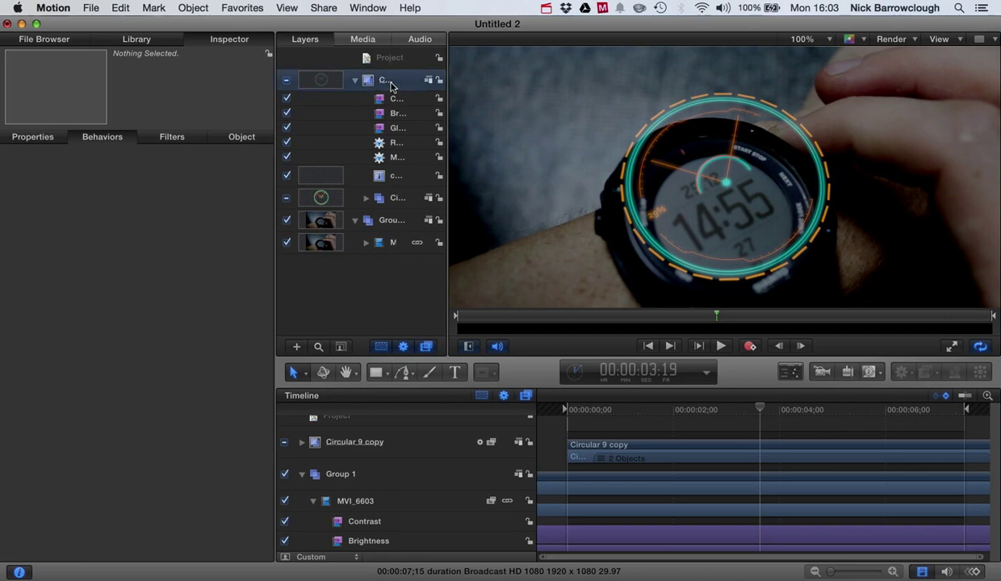
click(137, 39)
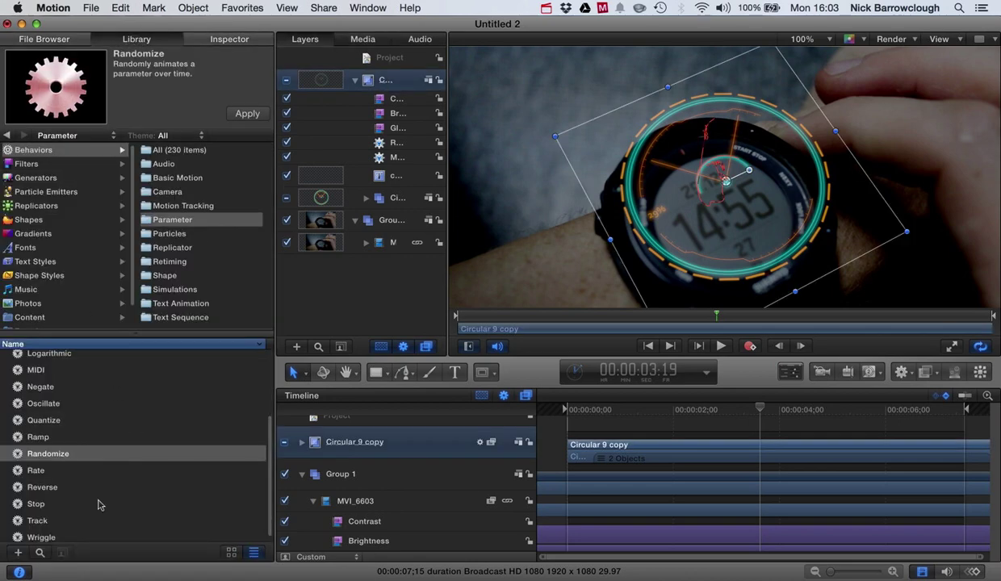
click(41, 536)
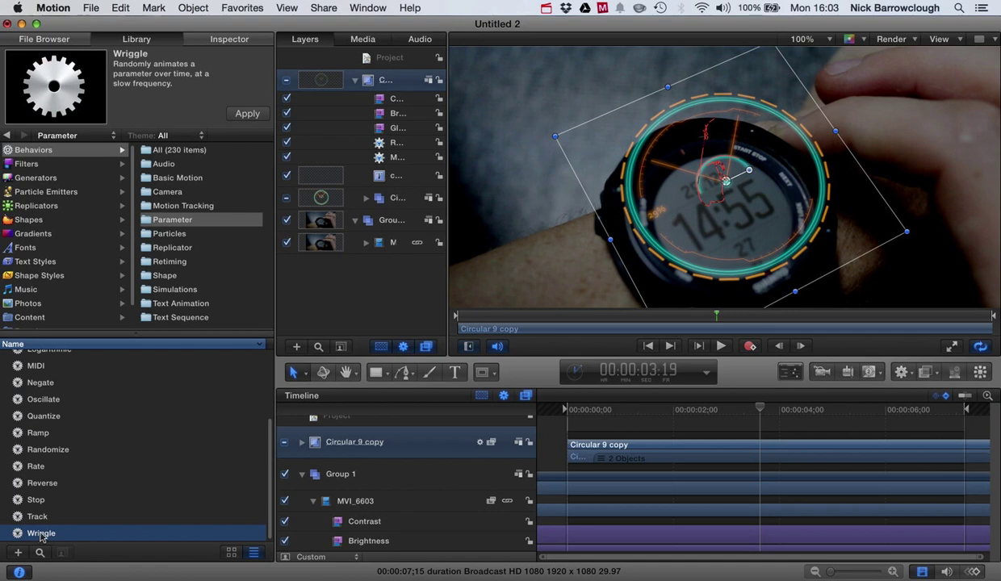
drag(41, 534, 391, 82)
drag(760, 409, 577, 412)
key(space)
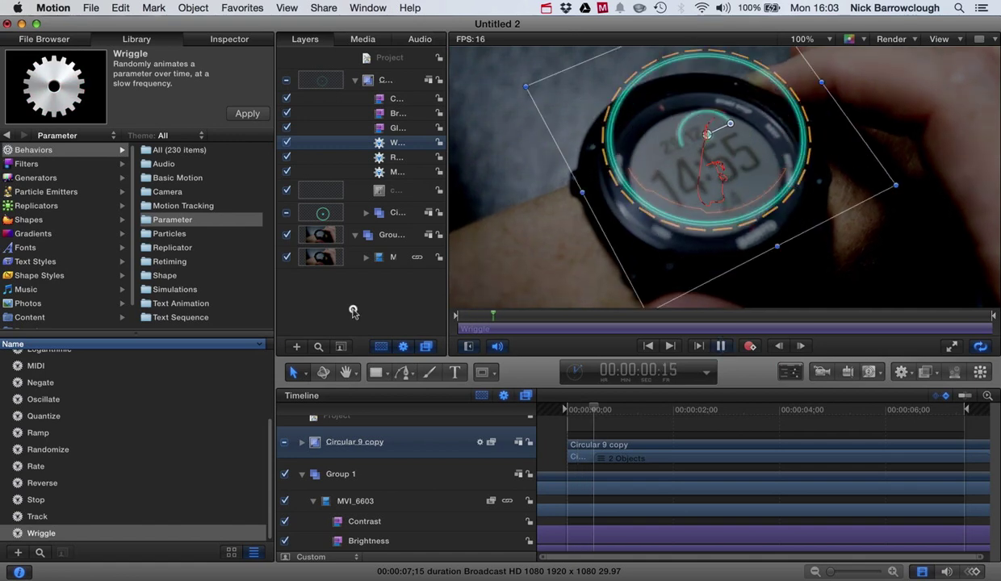
click(353, 313)
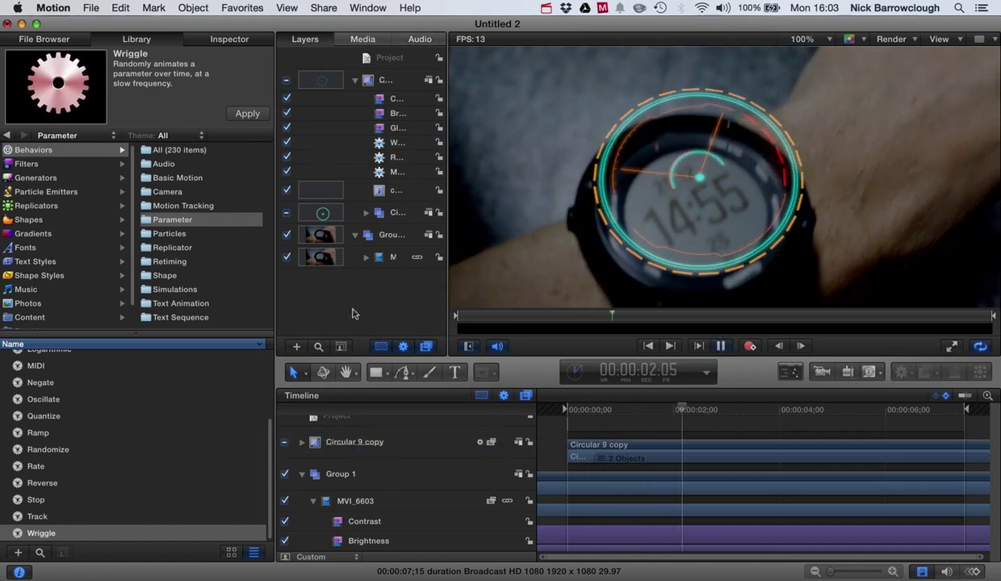
- Set the Wriggle frequency to 1.18 and amount to 162.0
click(395, 145)
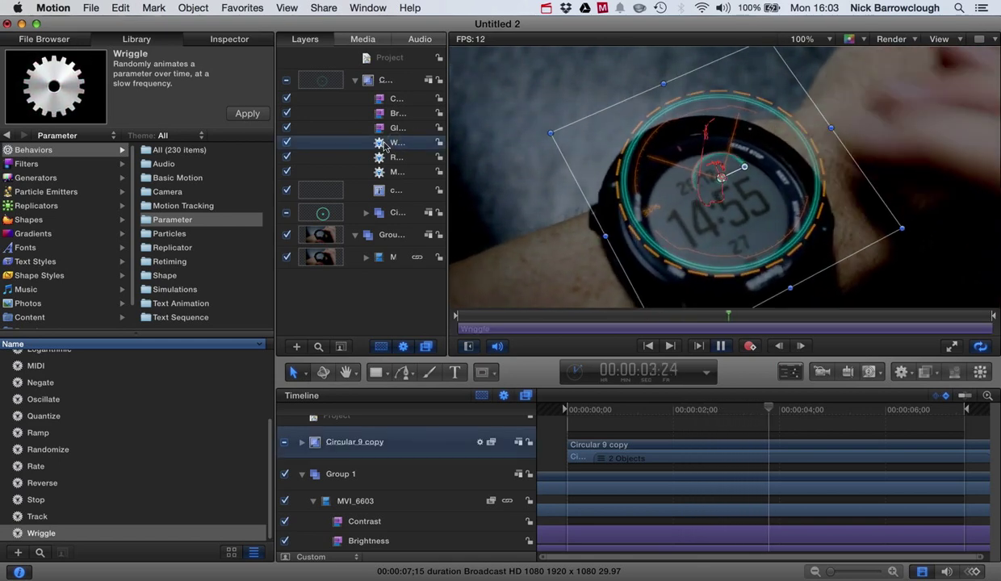
click(223, 44)
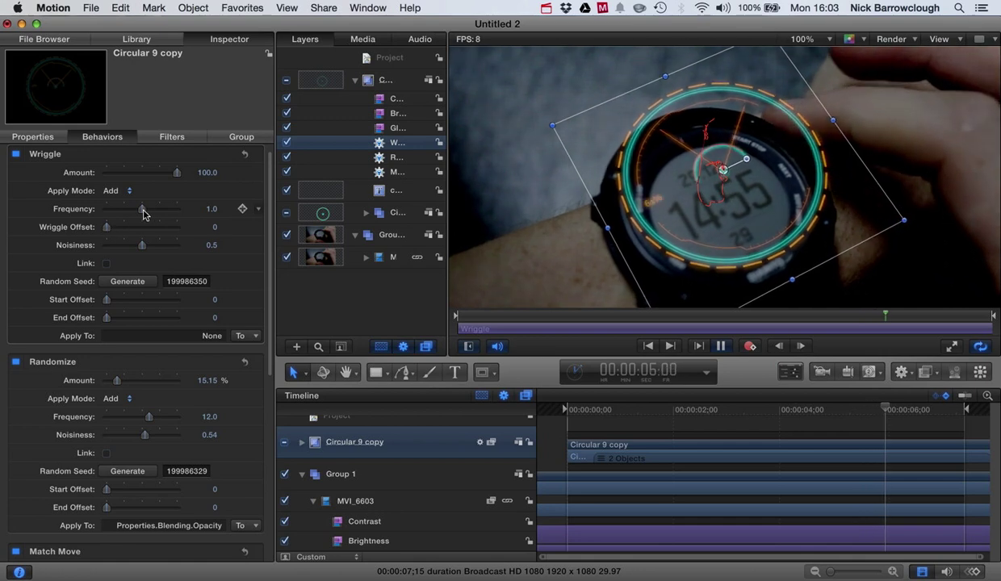
drag(144, 209, 150, 208)
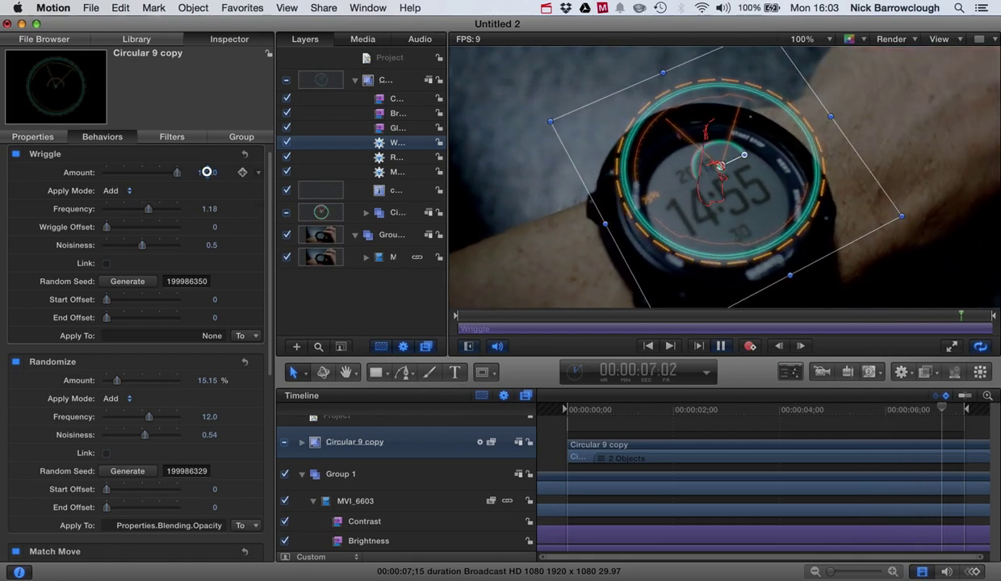
drag(207, 172, 432, 172)
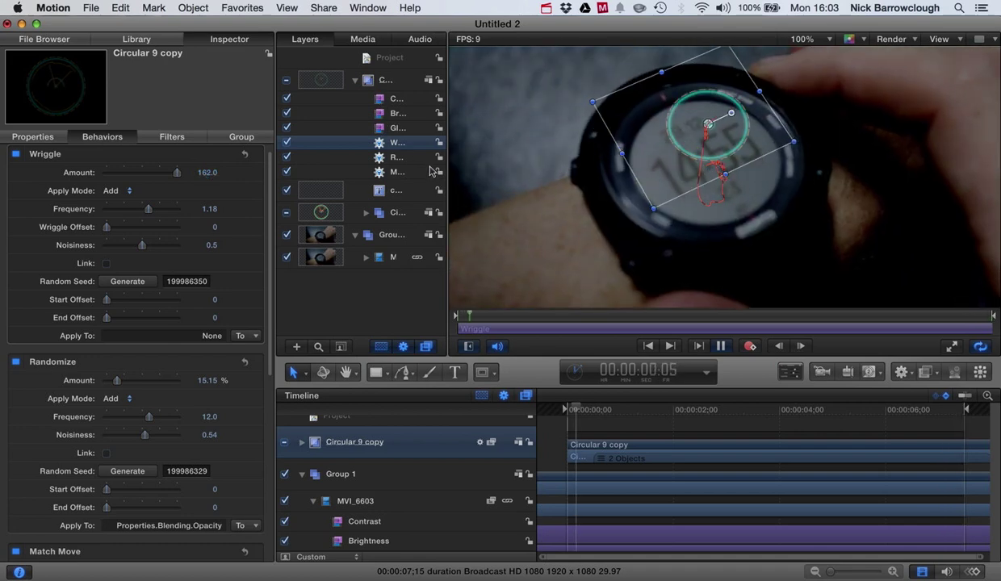
click(380, 307)
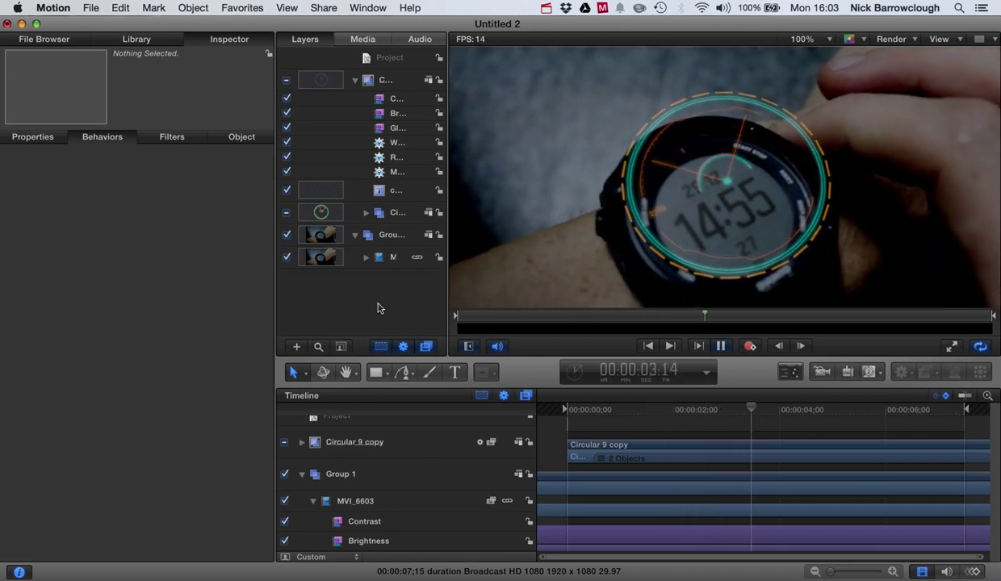
click(727, 346)
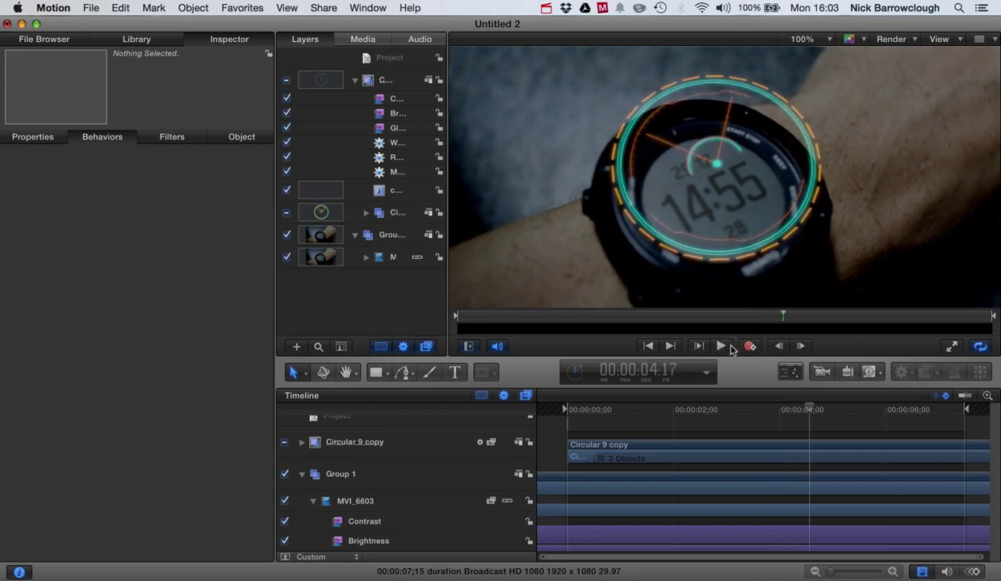
drag(811, 412, 747, 411)
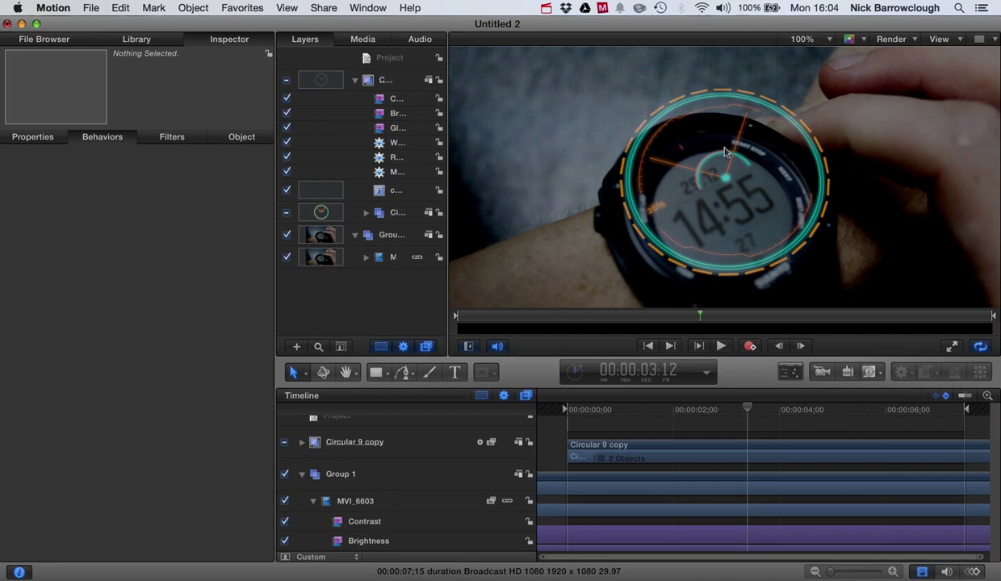
drag(747, 412, 655, 414)
drag(689, 414, 714, 426)
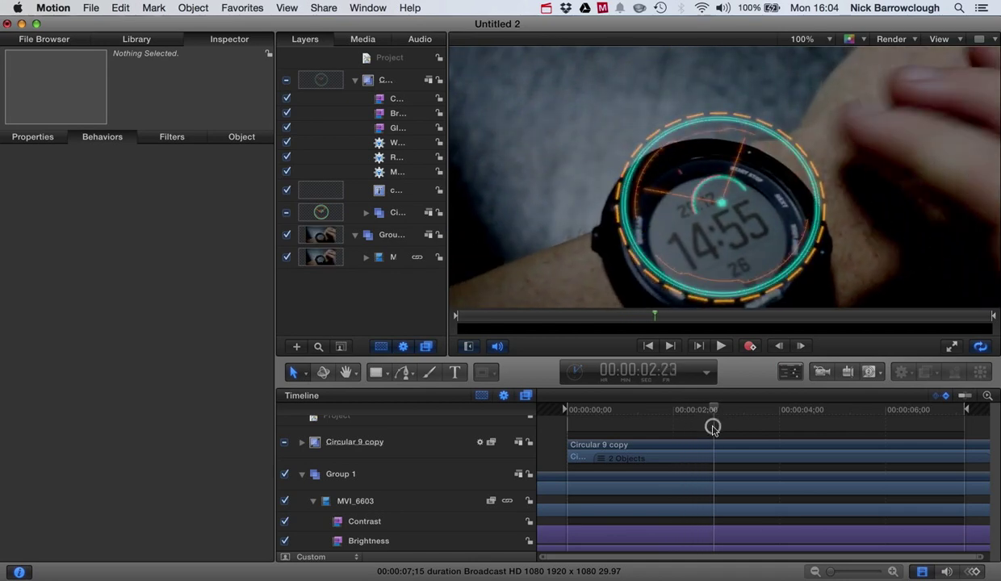